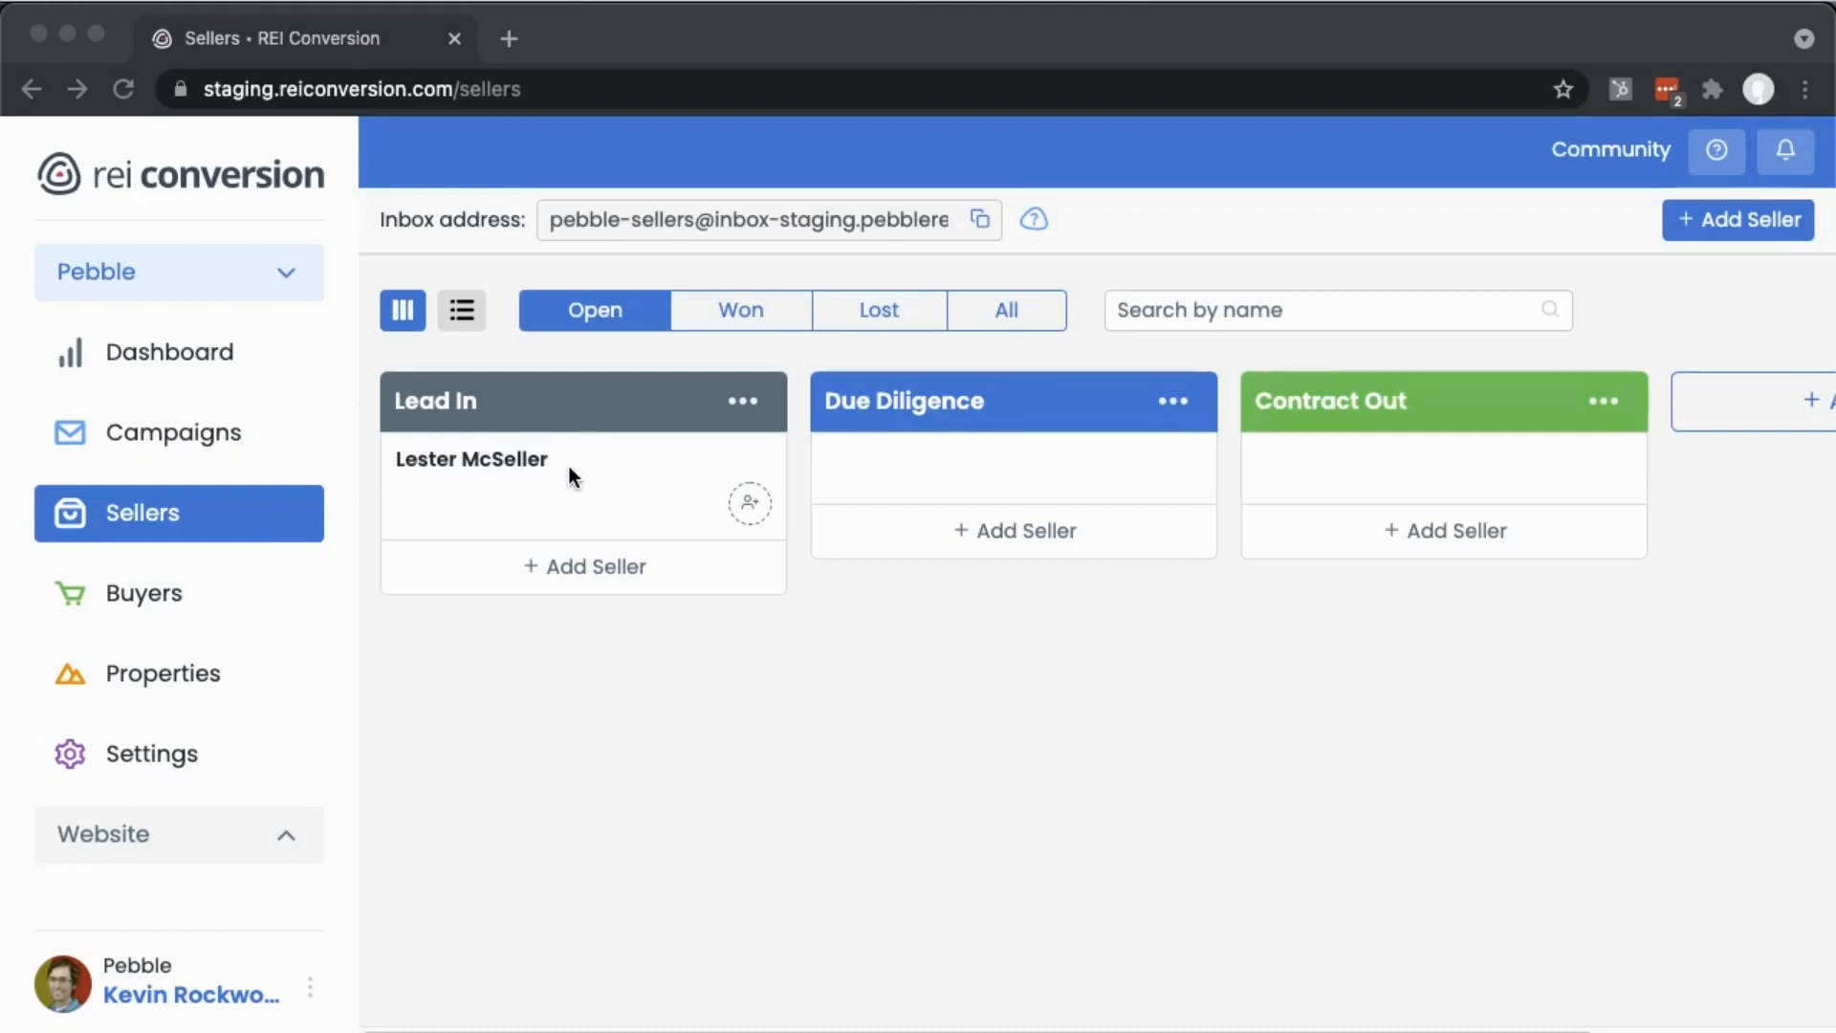
- Open the seller's record and add a blank task list named Due Diligence Checklist
click(479, 463)
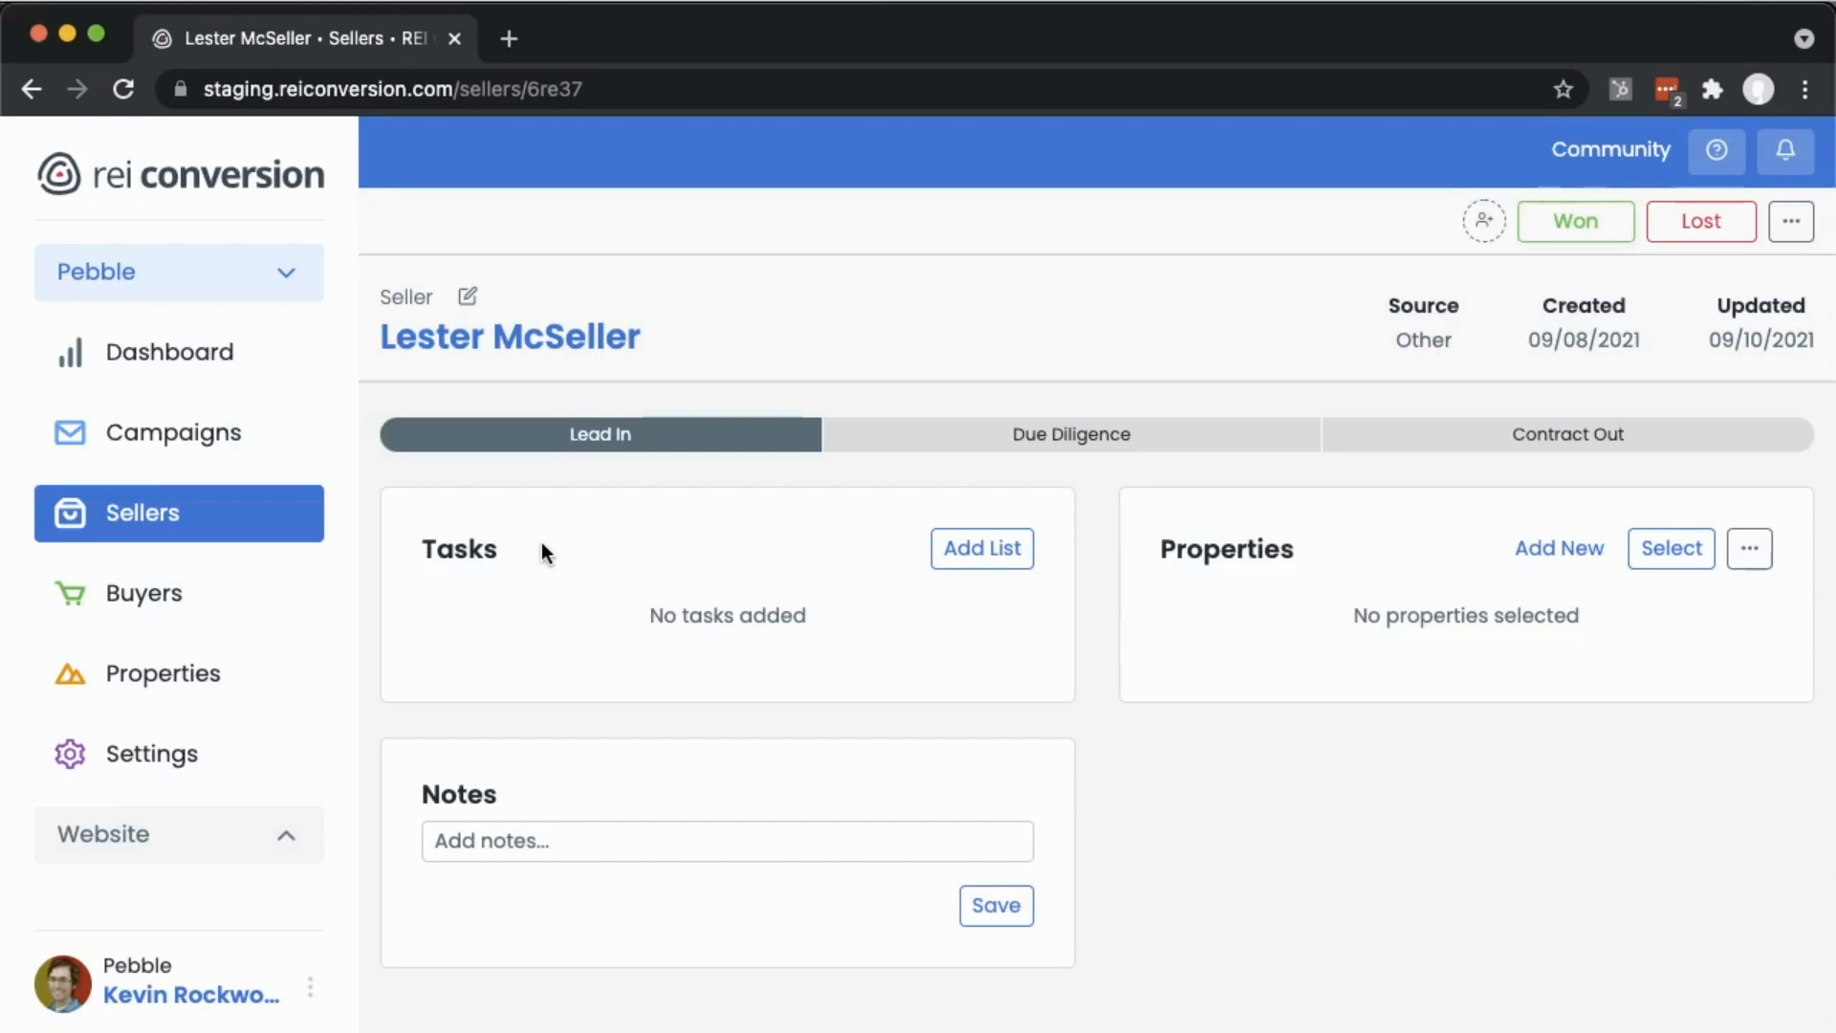
click(980, 562)
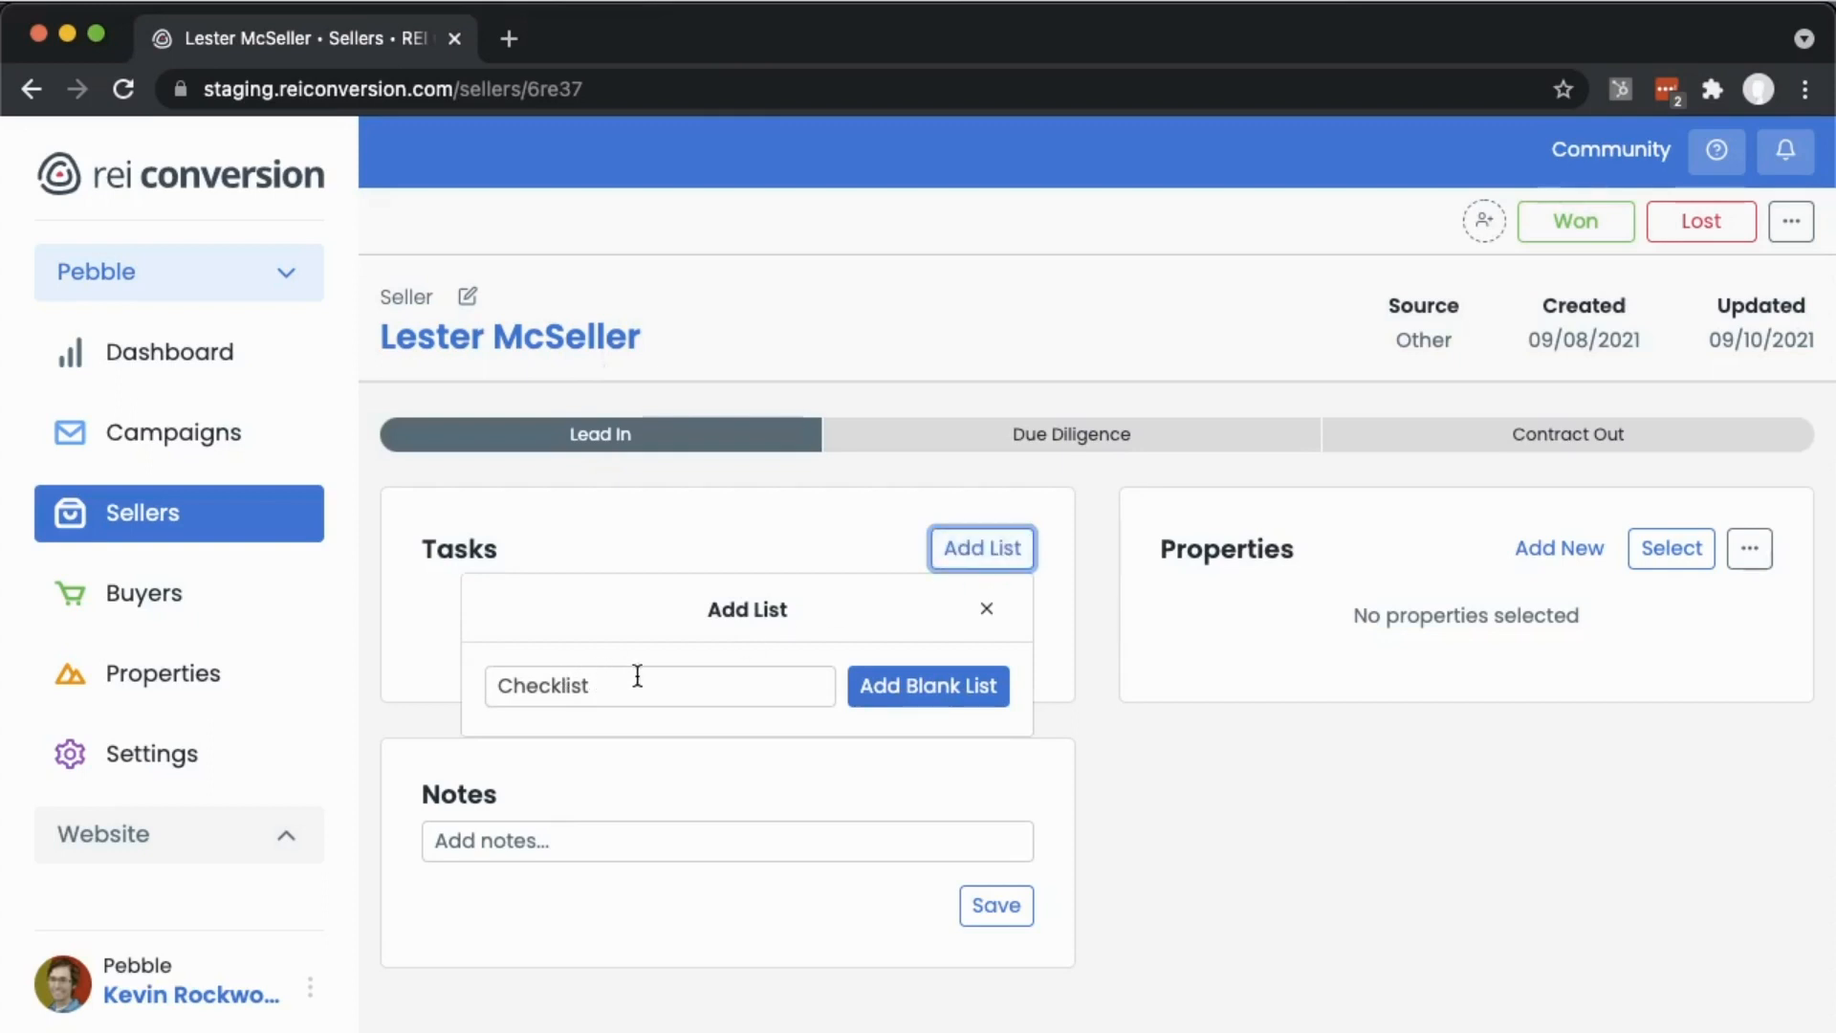
click(494, 686)
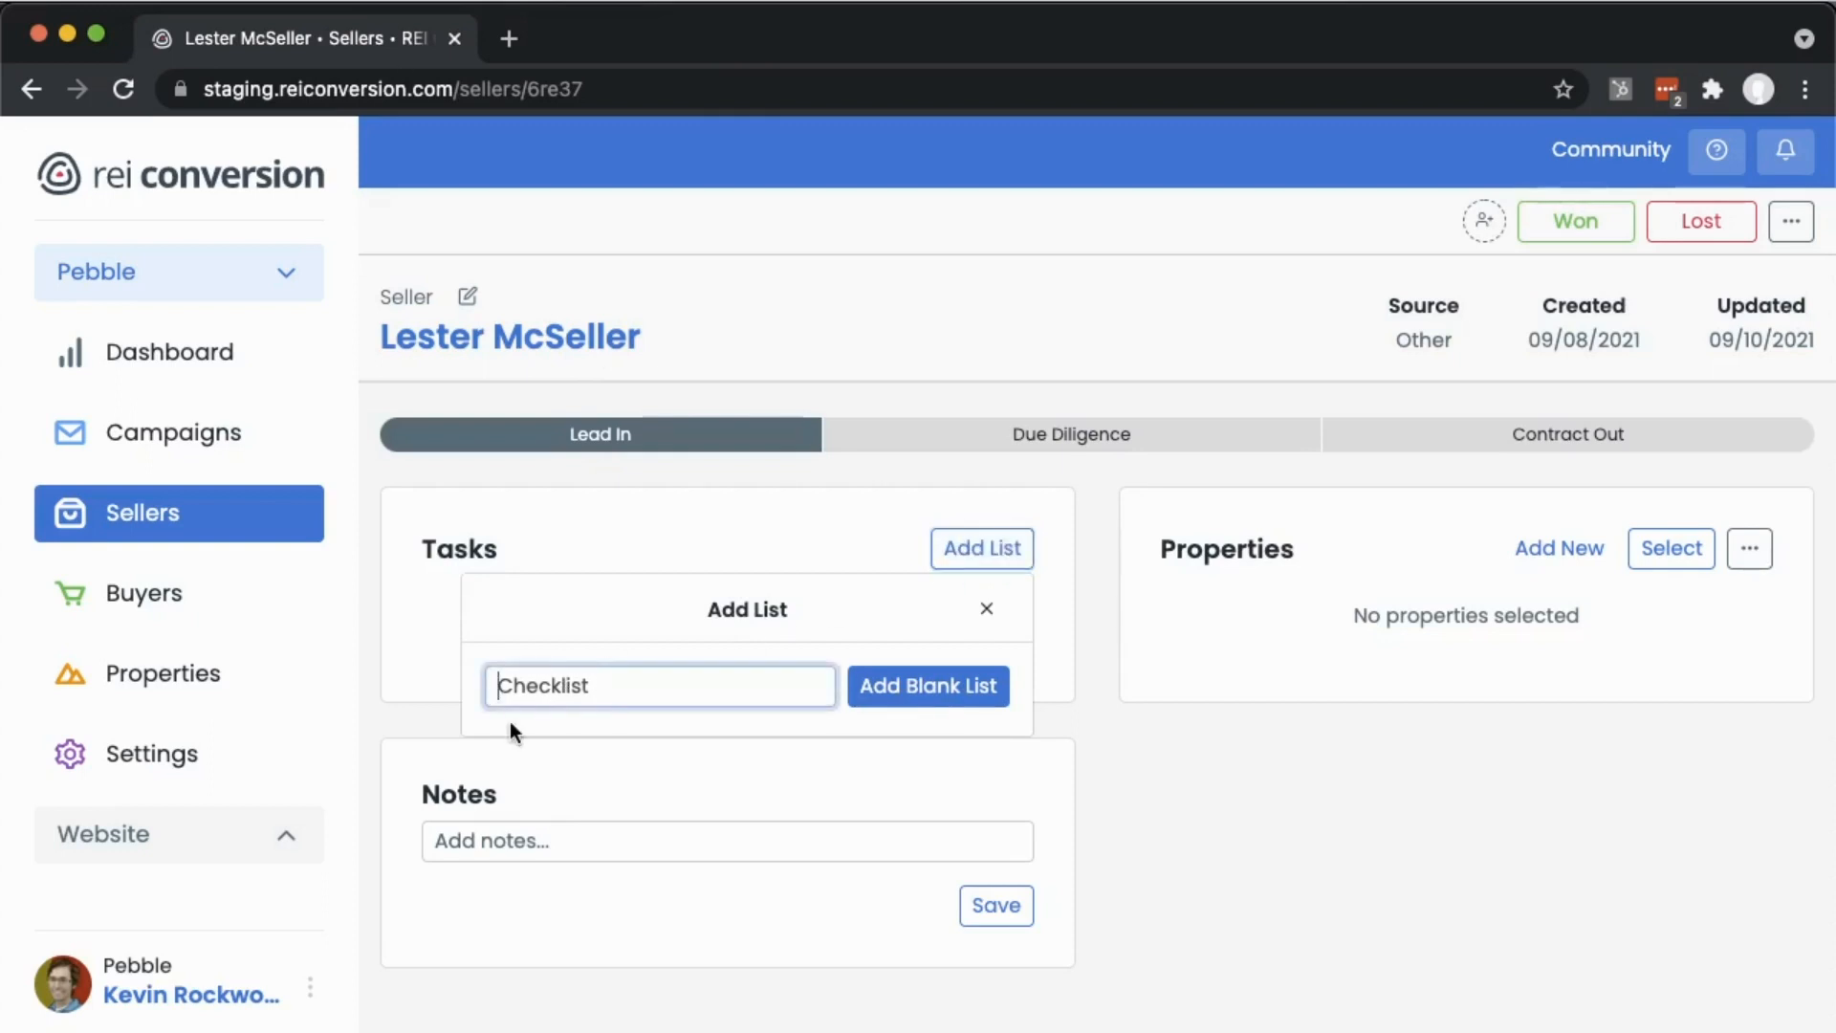
text(Due Diligence)
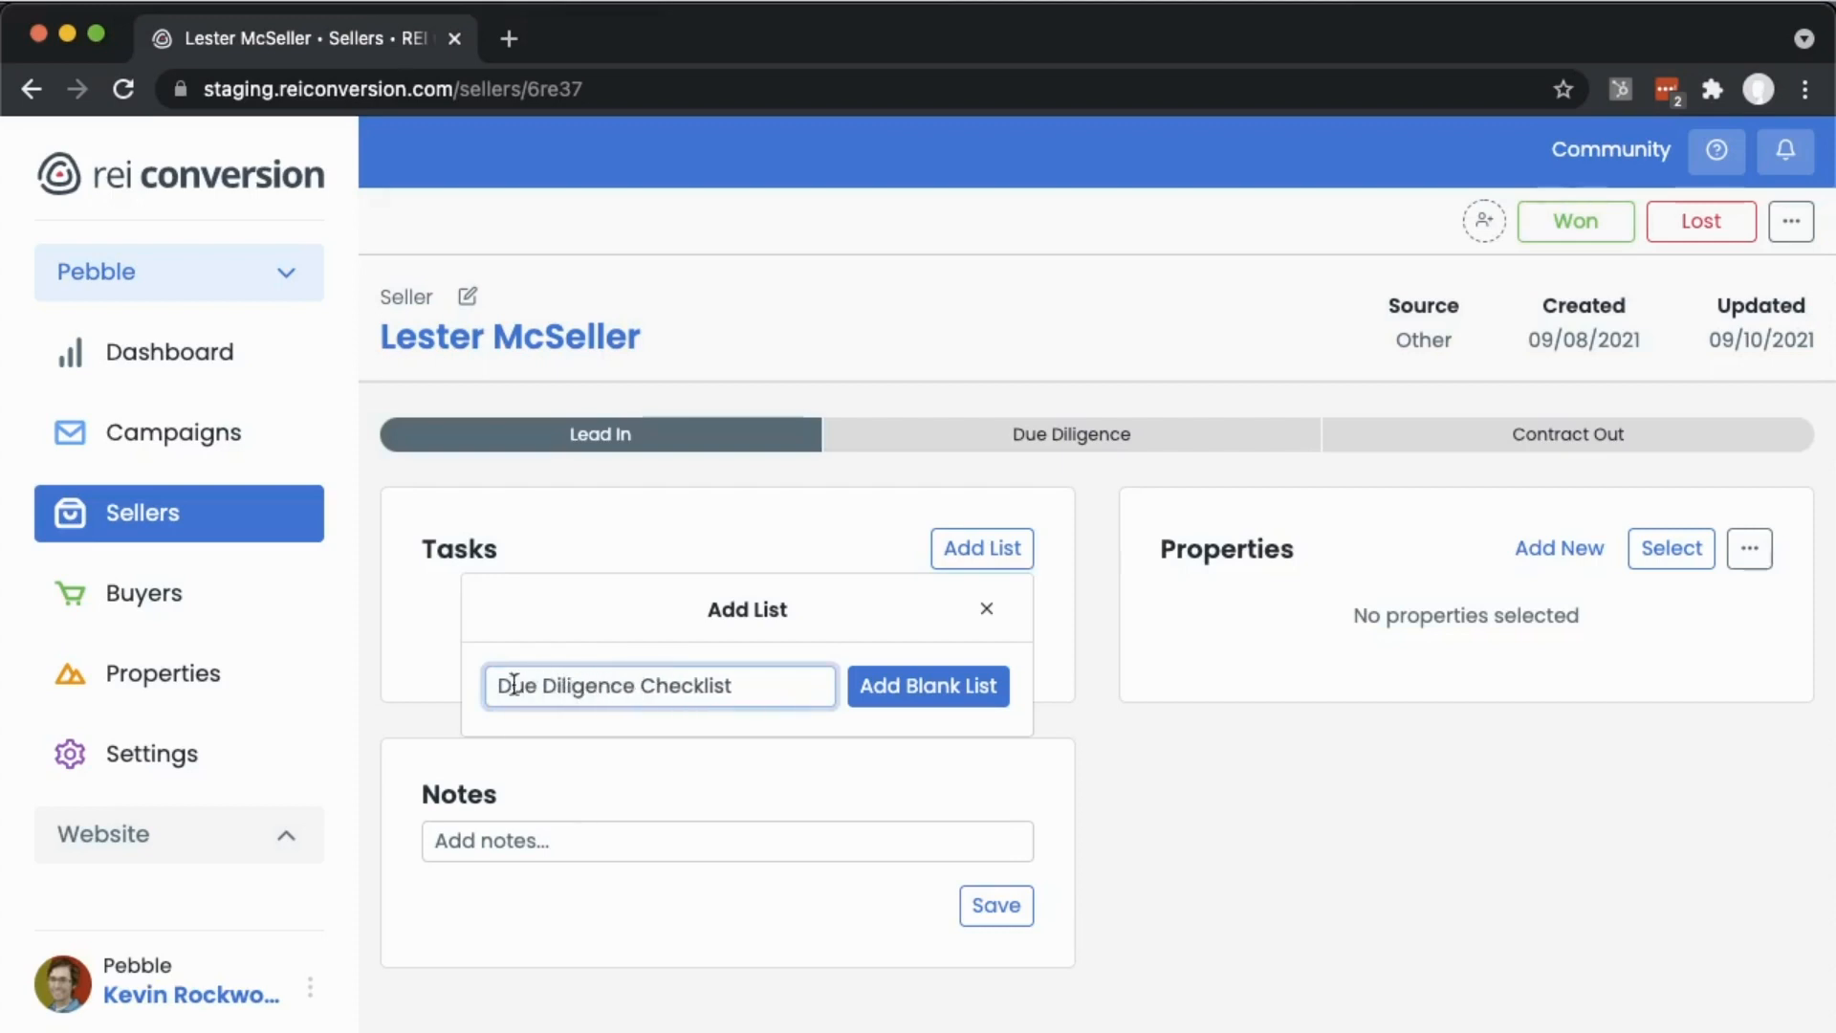
click(899, 689)
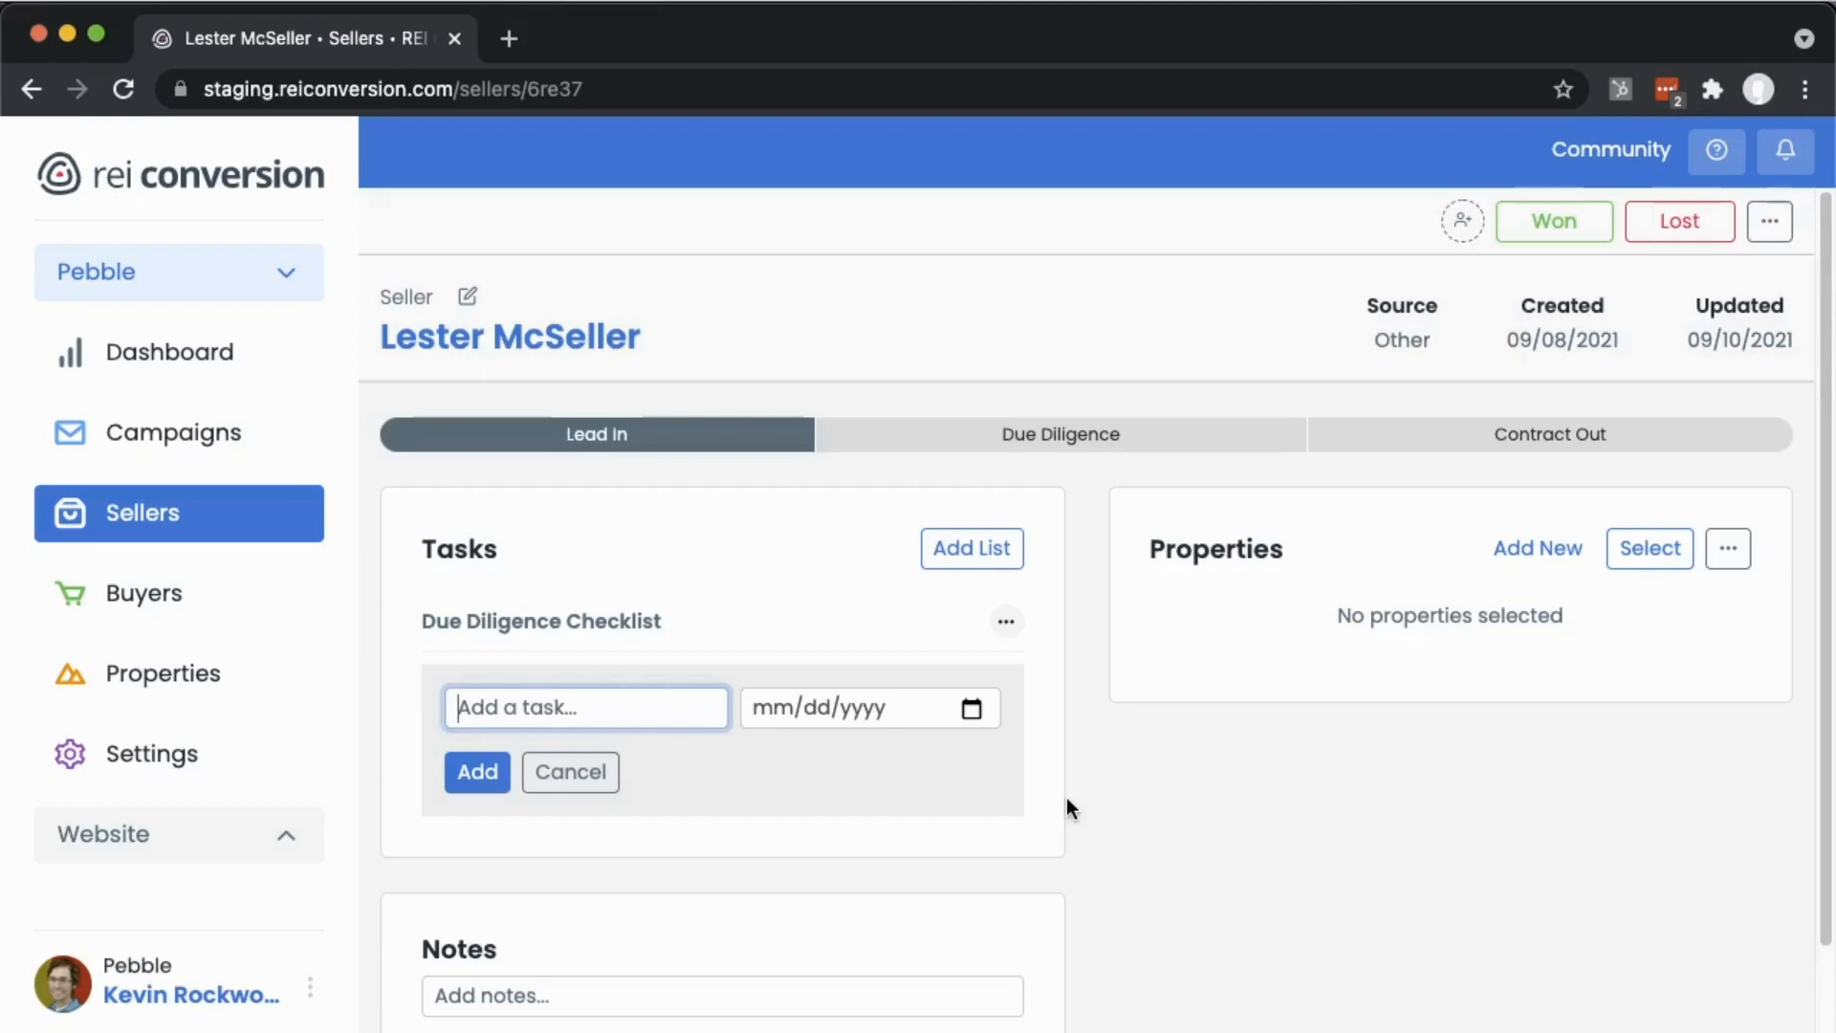
- Add the task "Call the county and verify back taxes" to the checklist
text(Call the c)
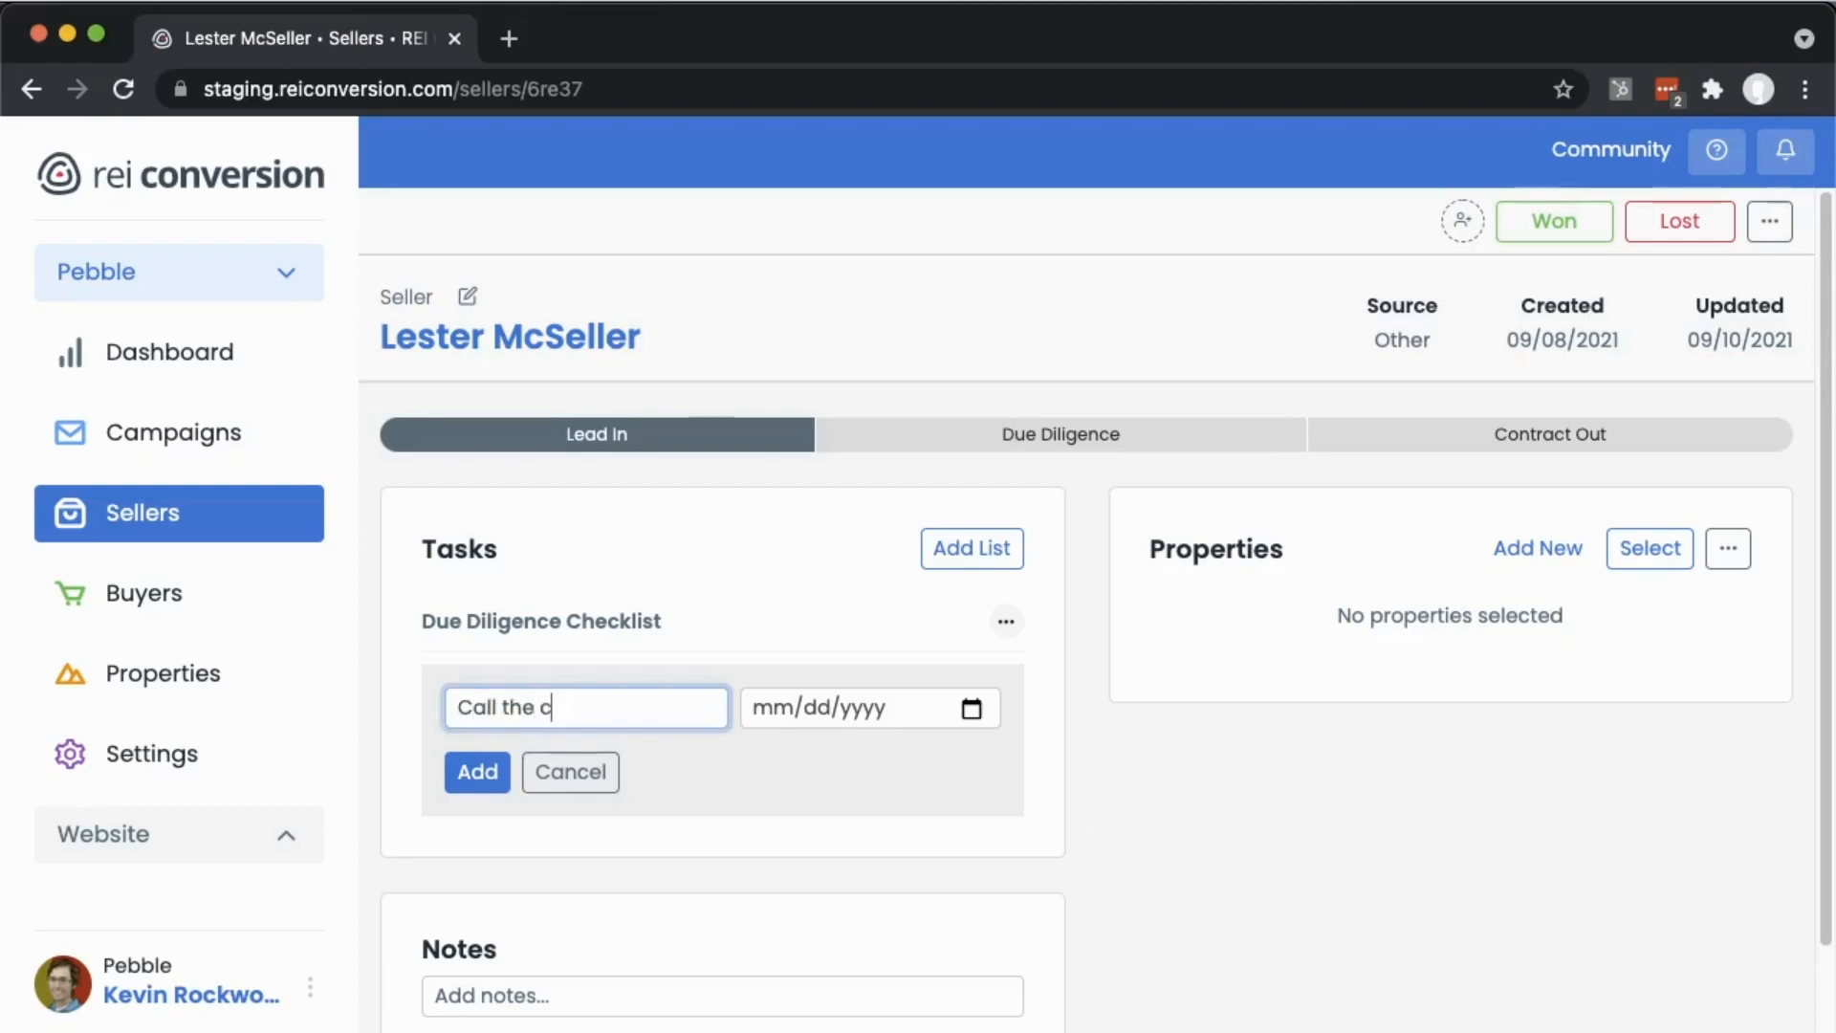
text(ounty and v)
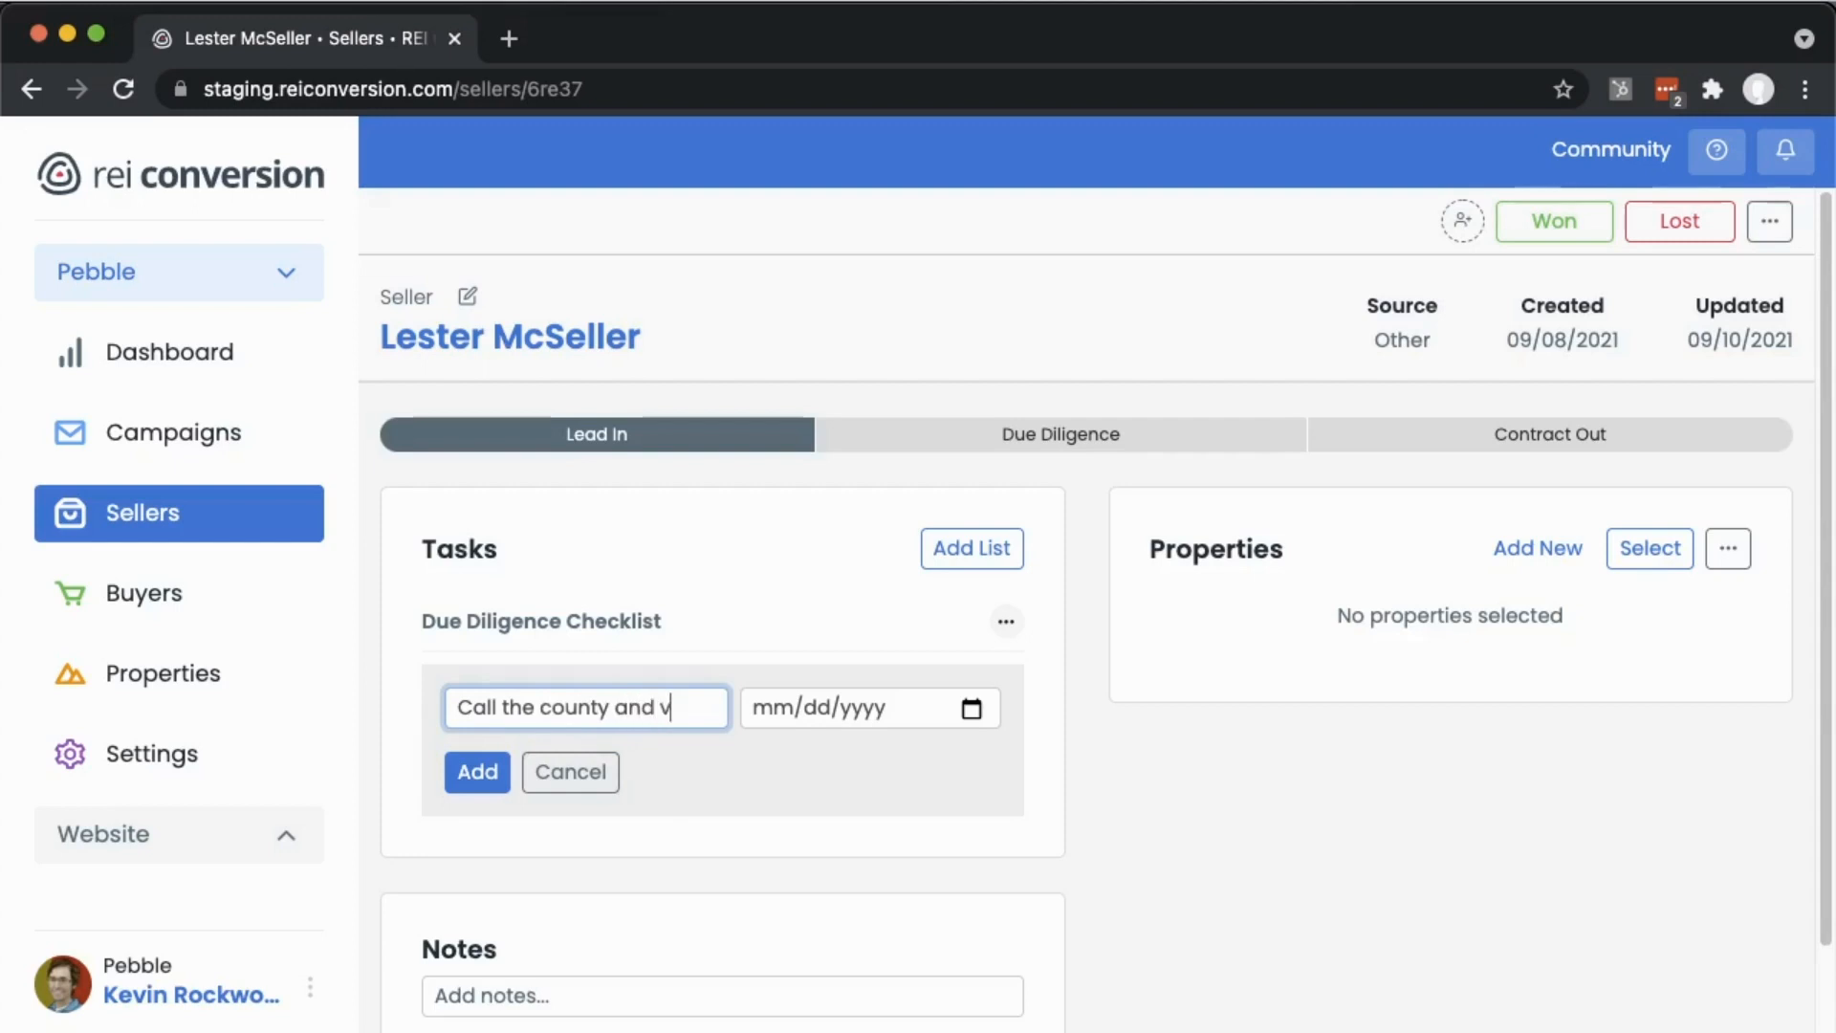
text(erify back taxes)
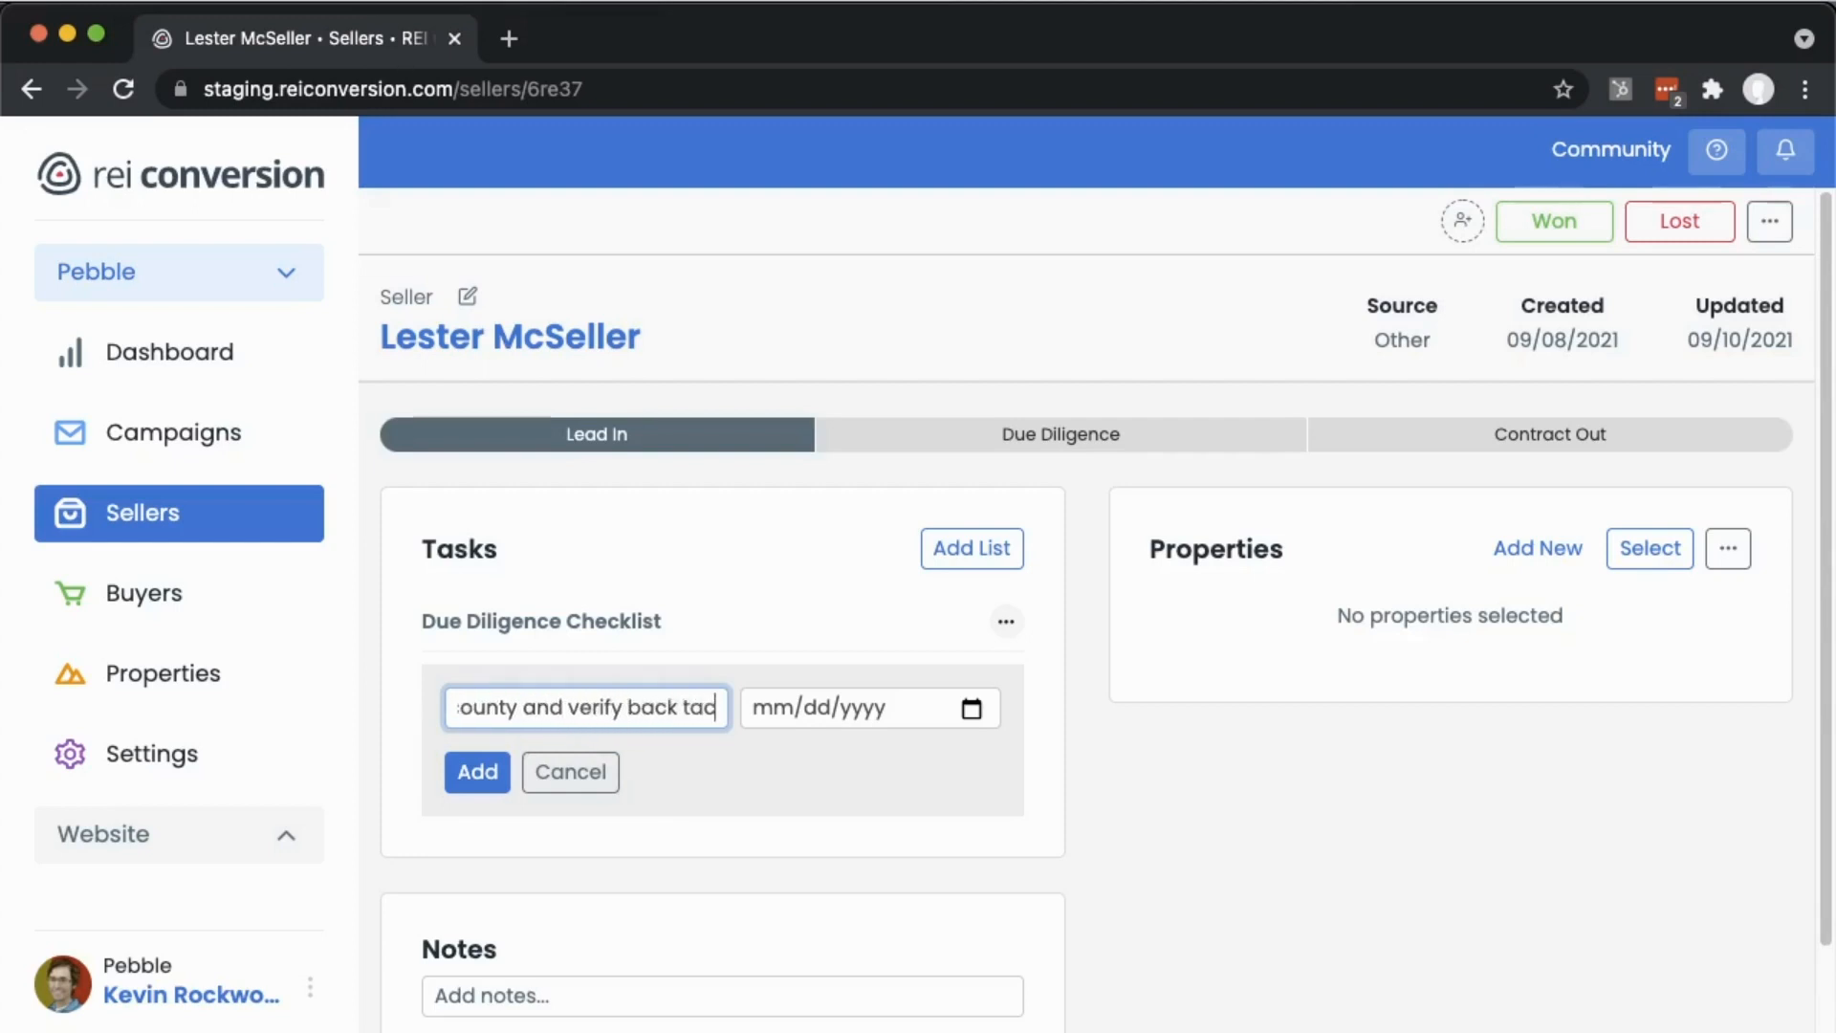
key(Return)
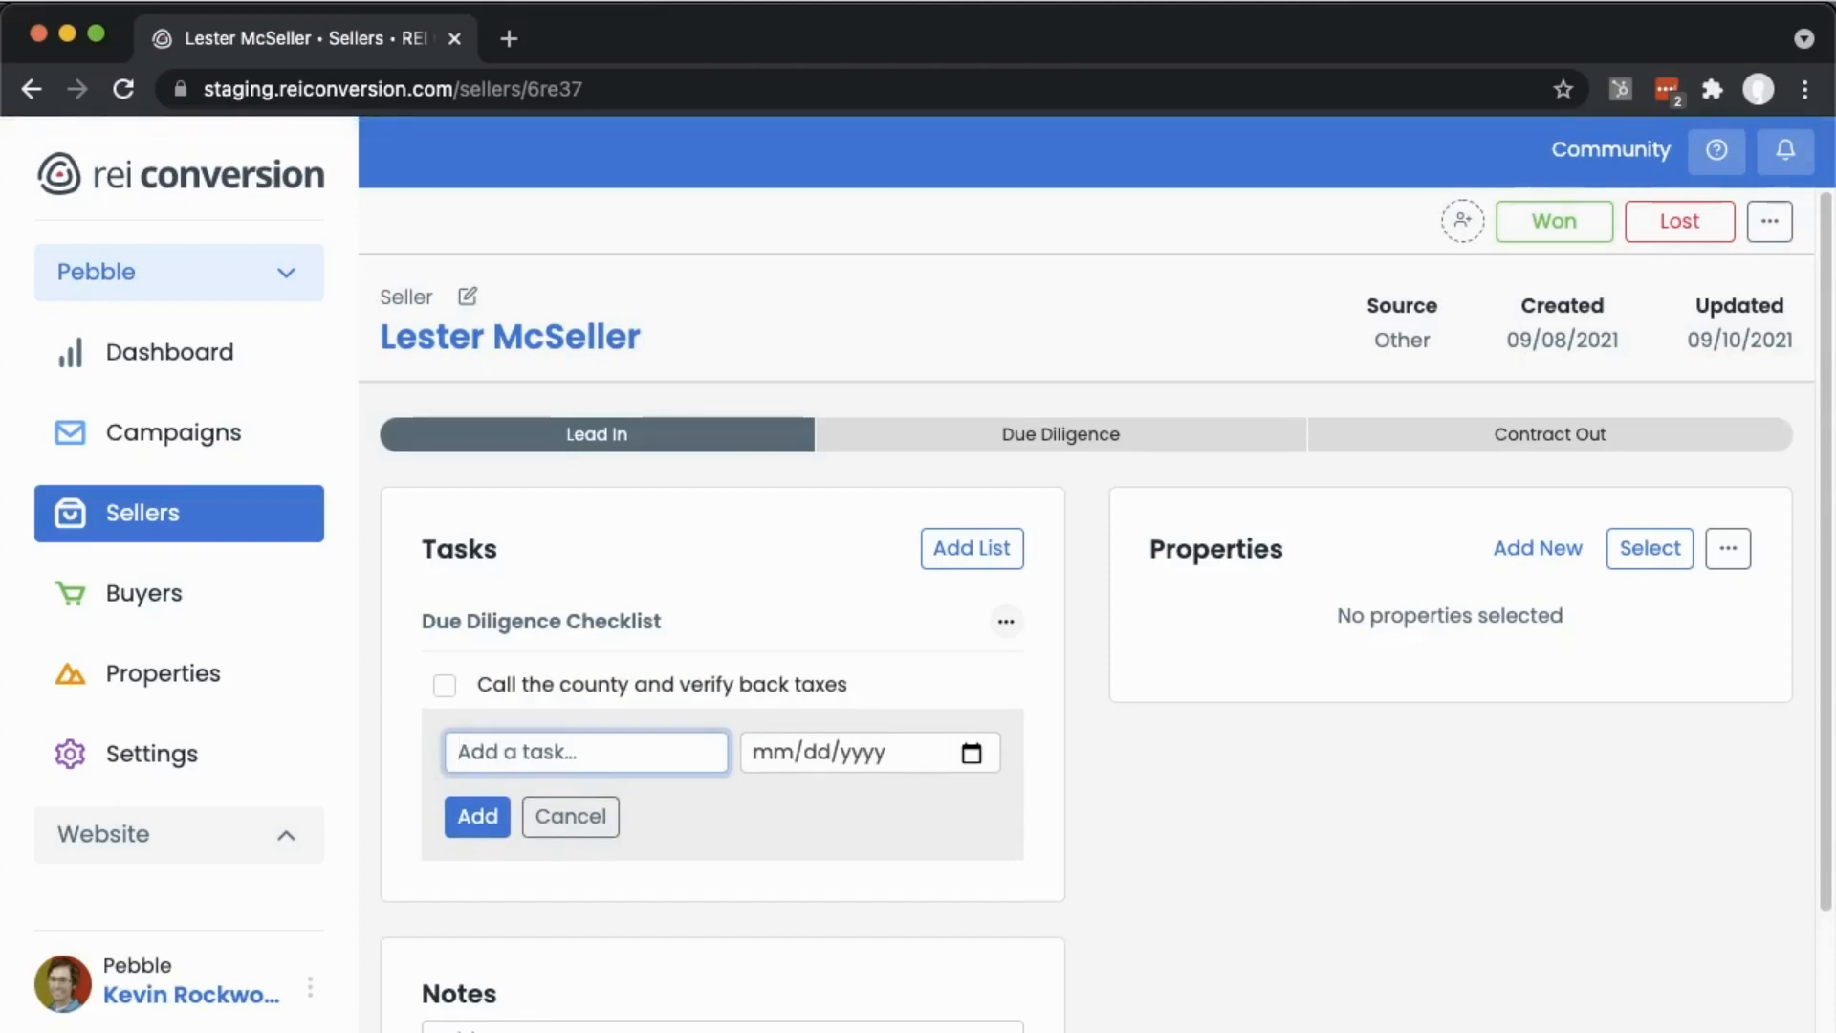
- Add the task "Check flood zone" to the checklist
text(Check flood zone)
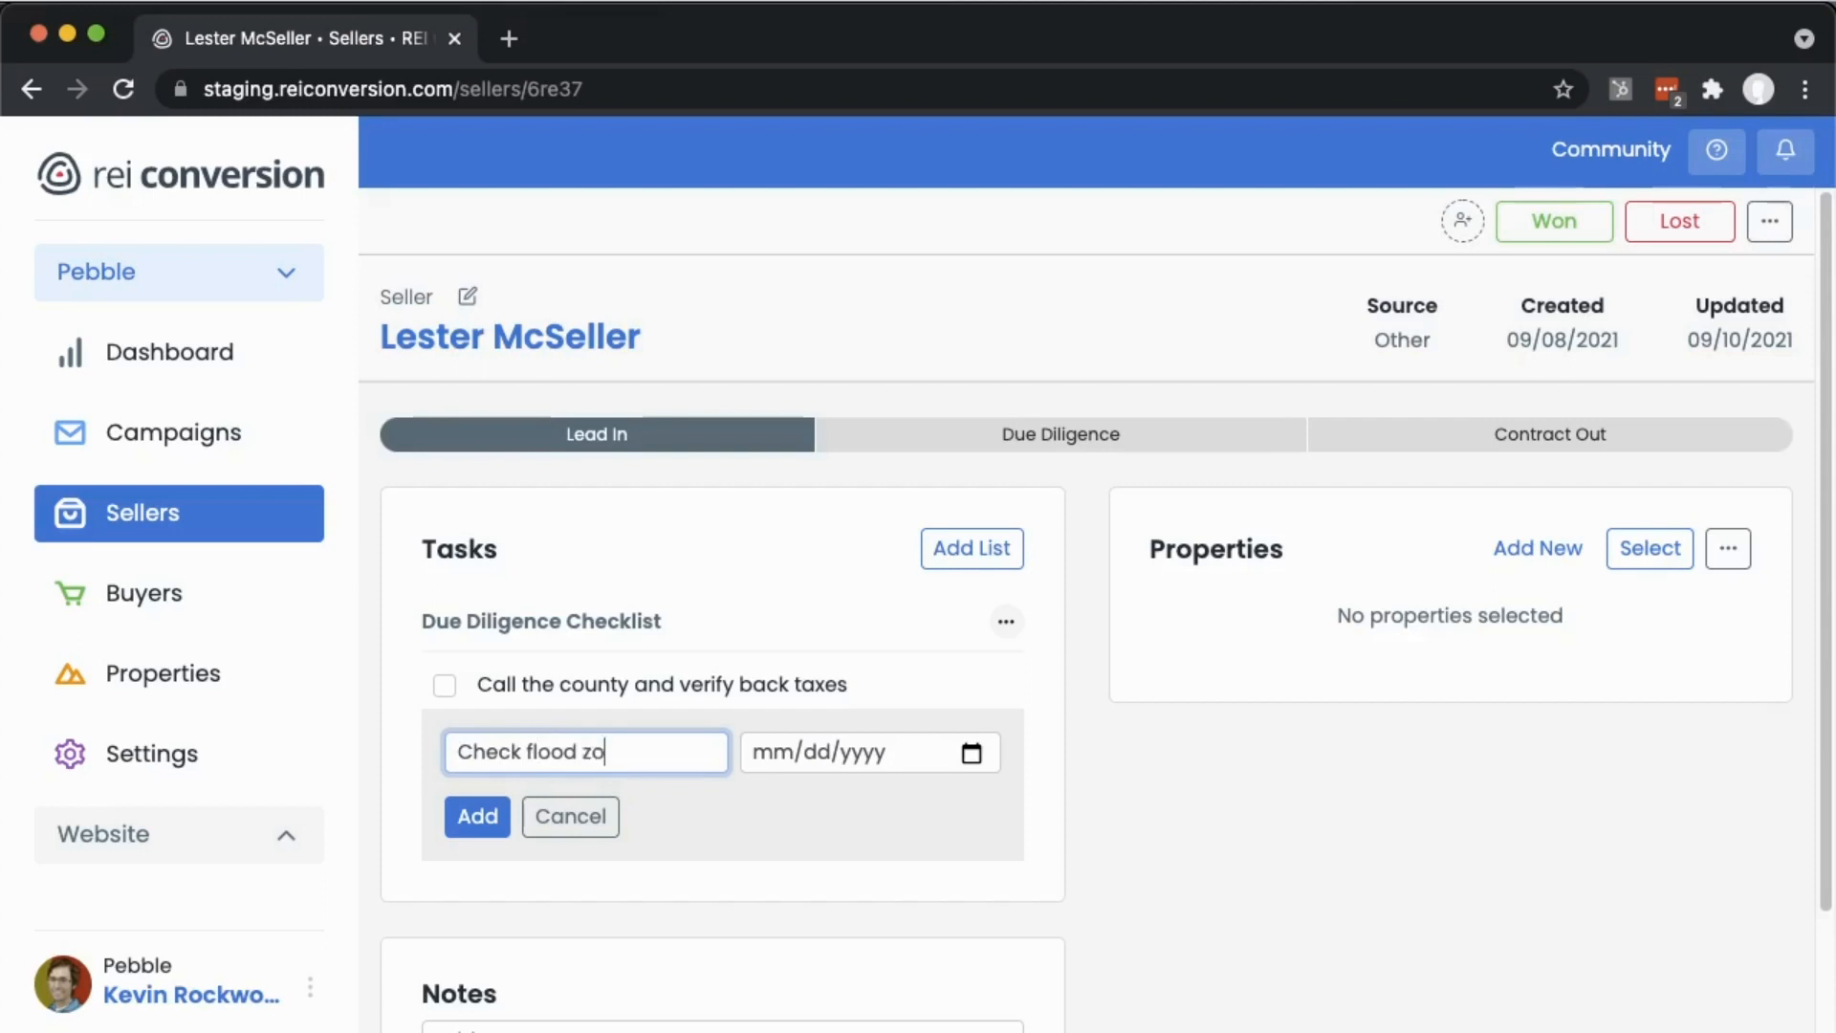
key(Return)
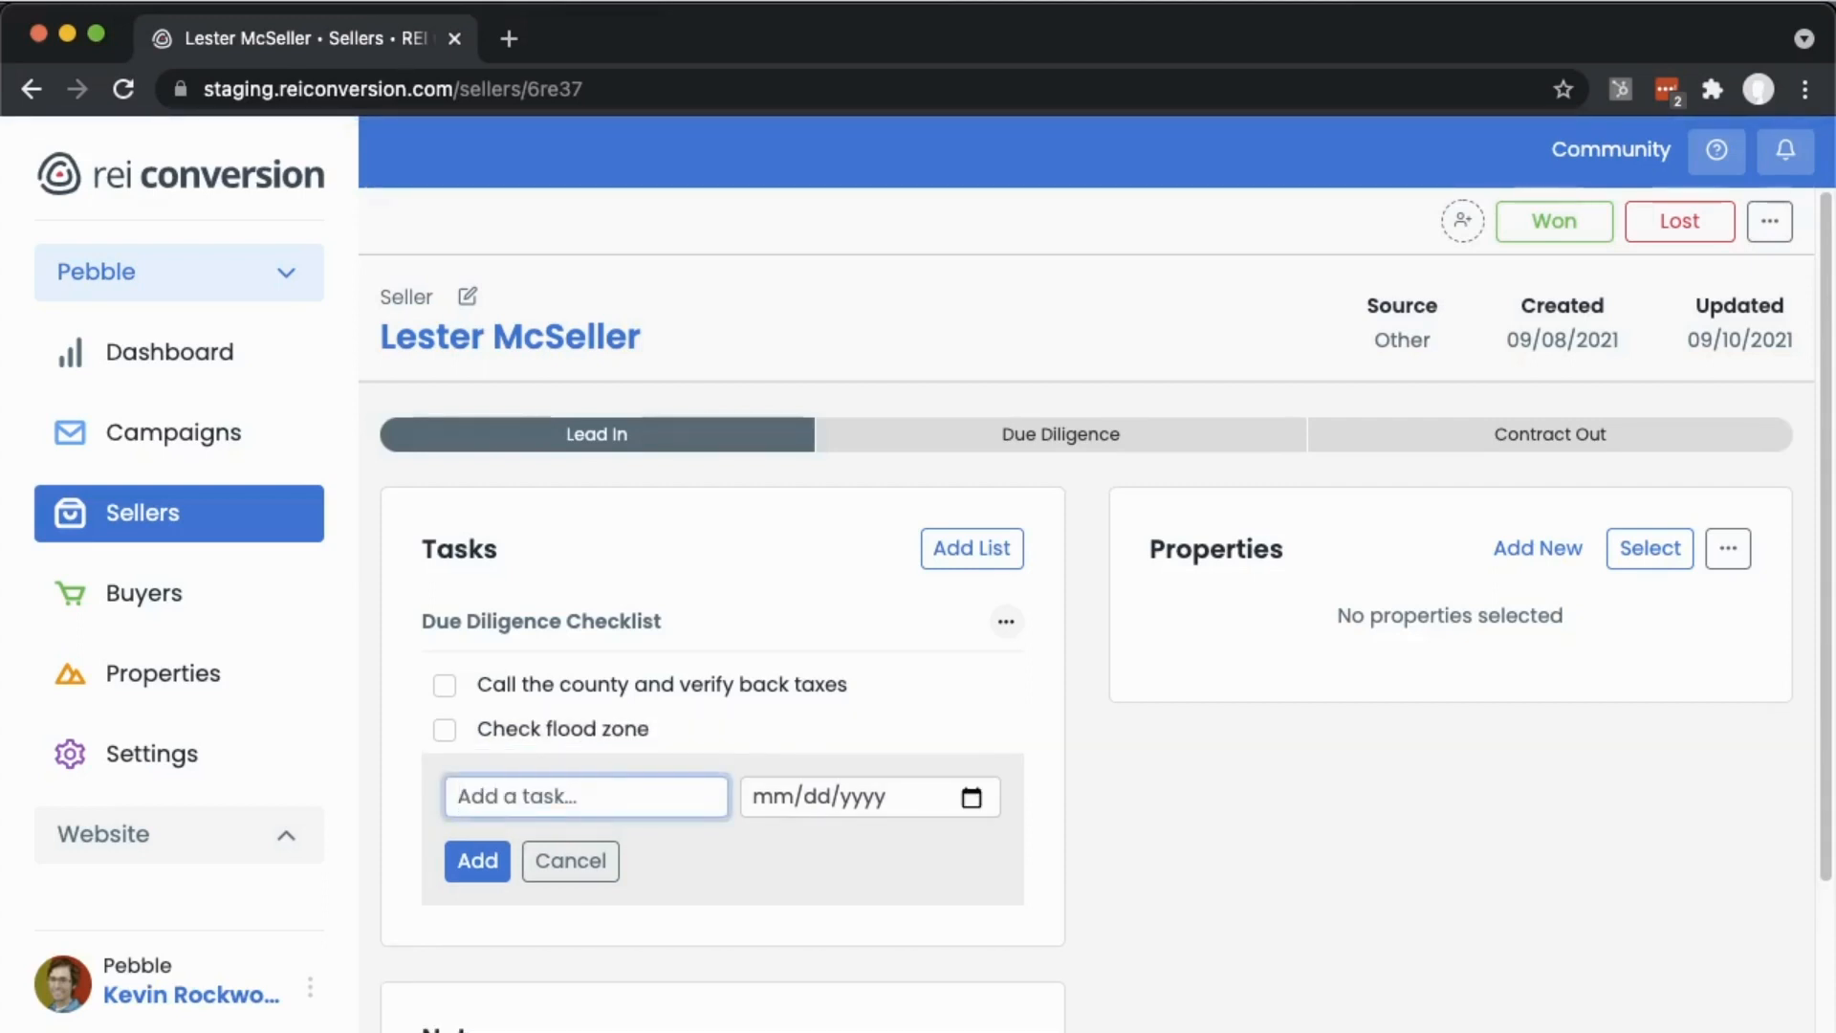
- Add the task "Pull comp report" and close the new-task form
text(Pull comp report)
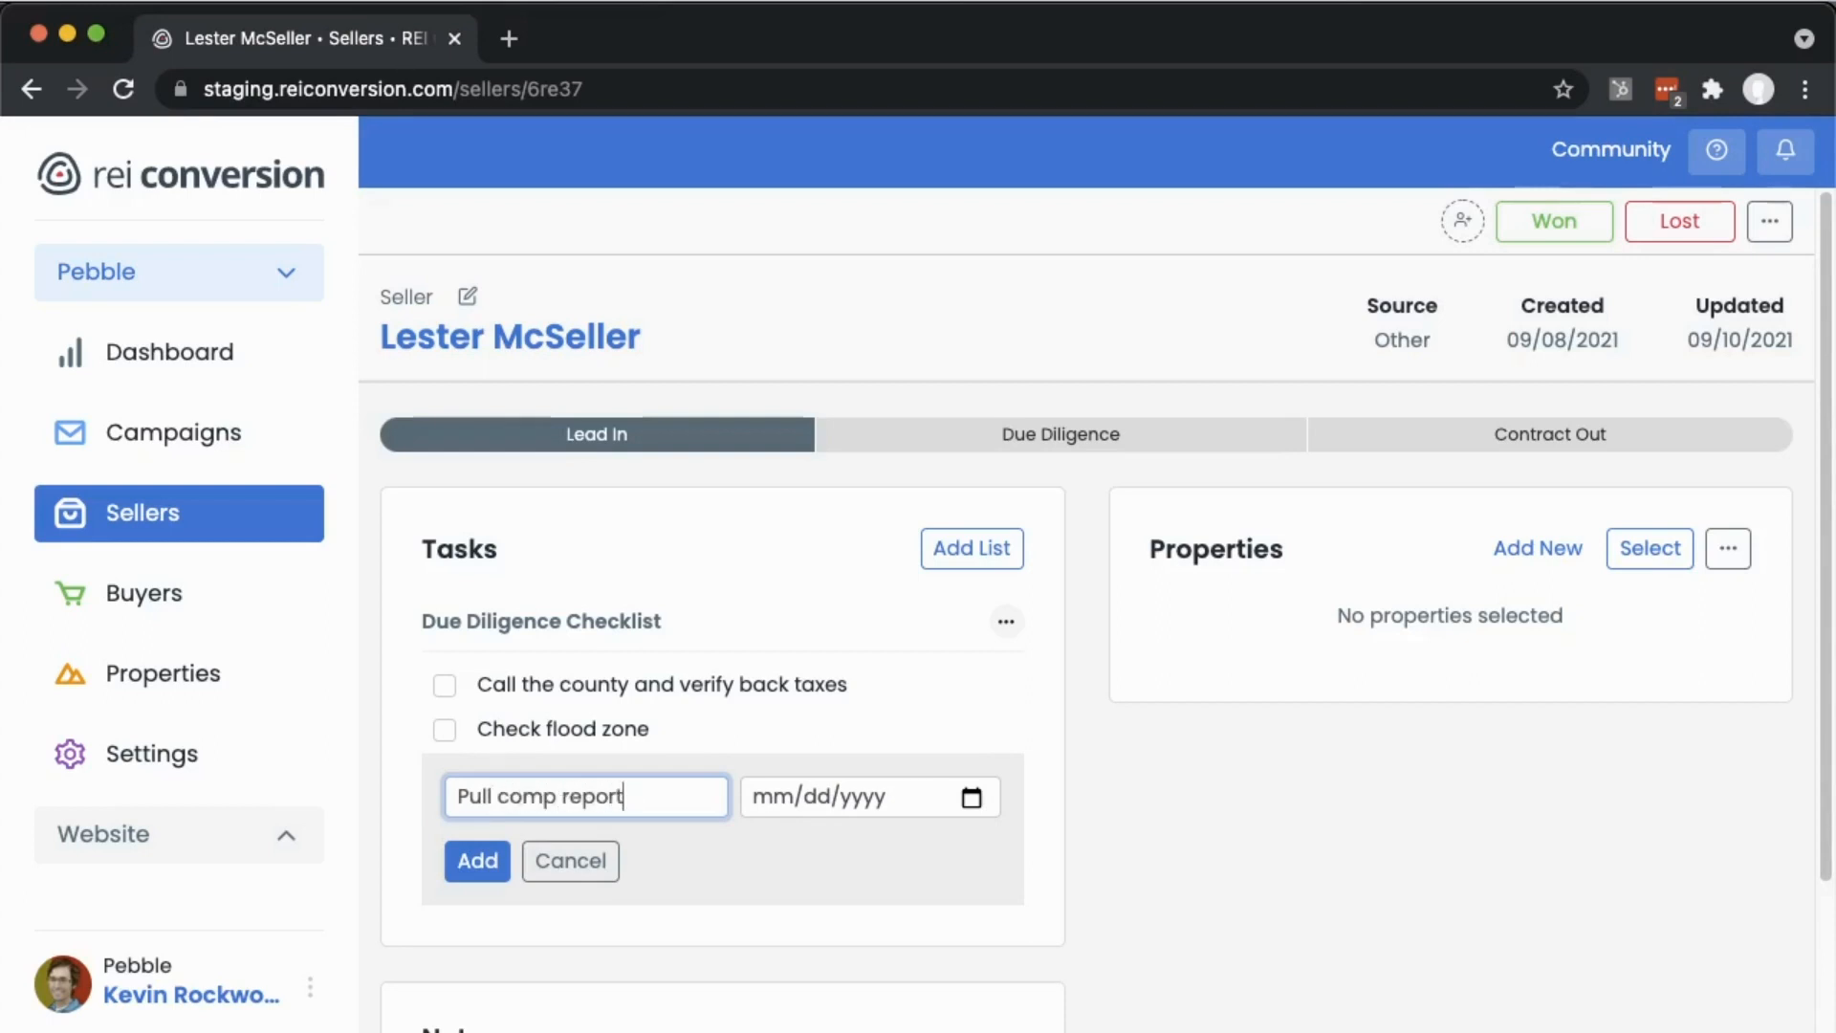
key(Return)
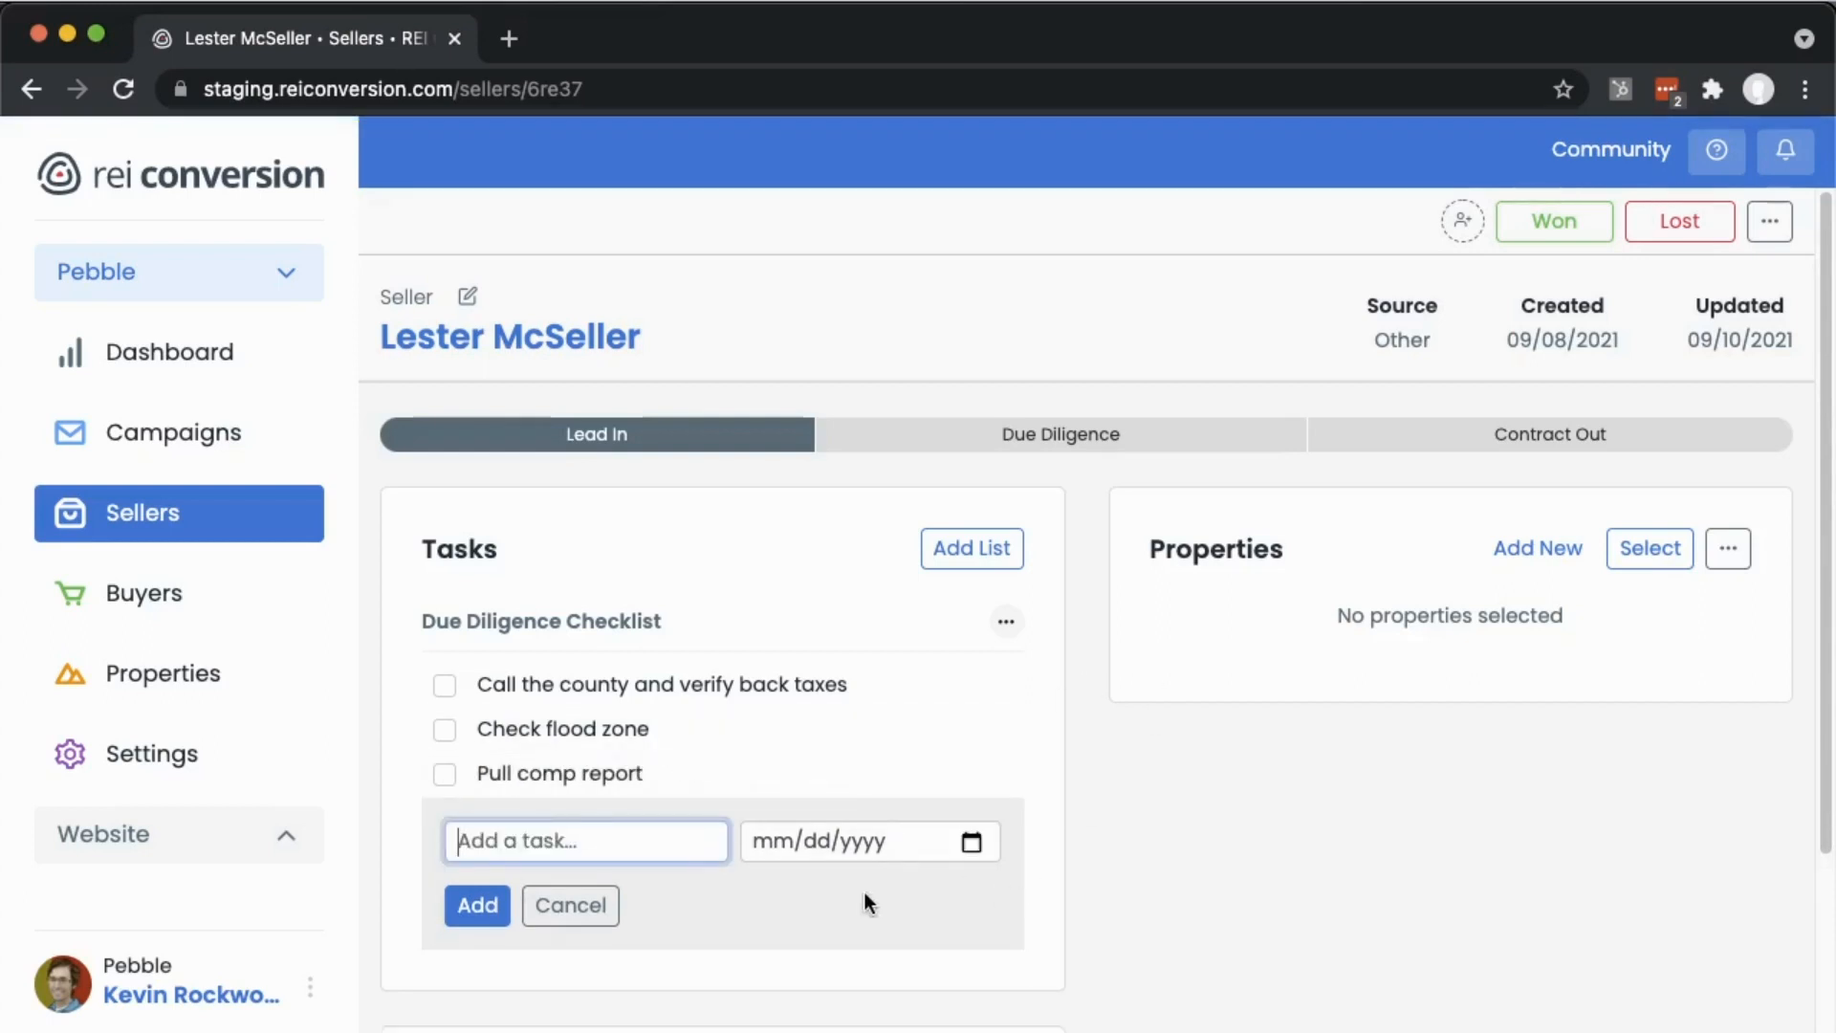
click(570, 905)
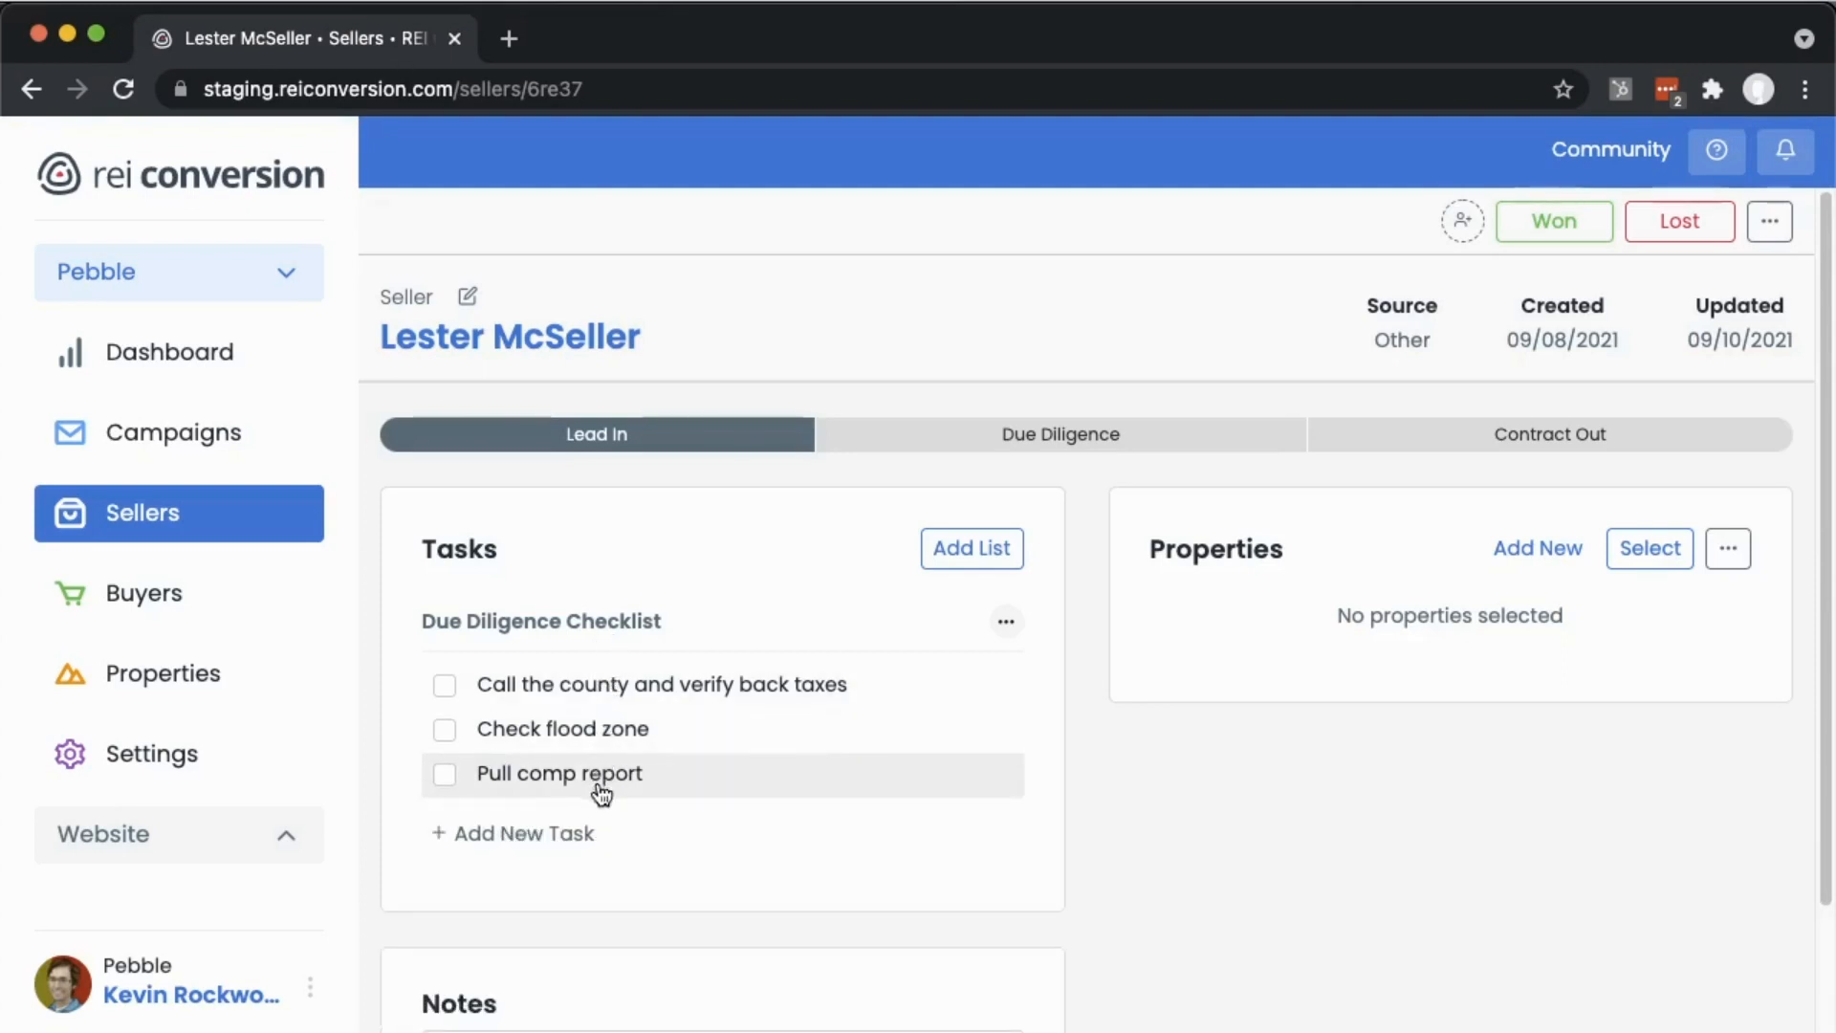
- Tick all three tasks as complete, then untick all three again
click(445, 687)
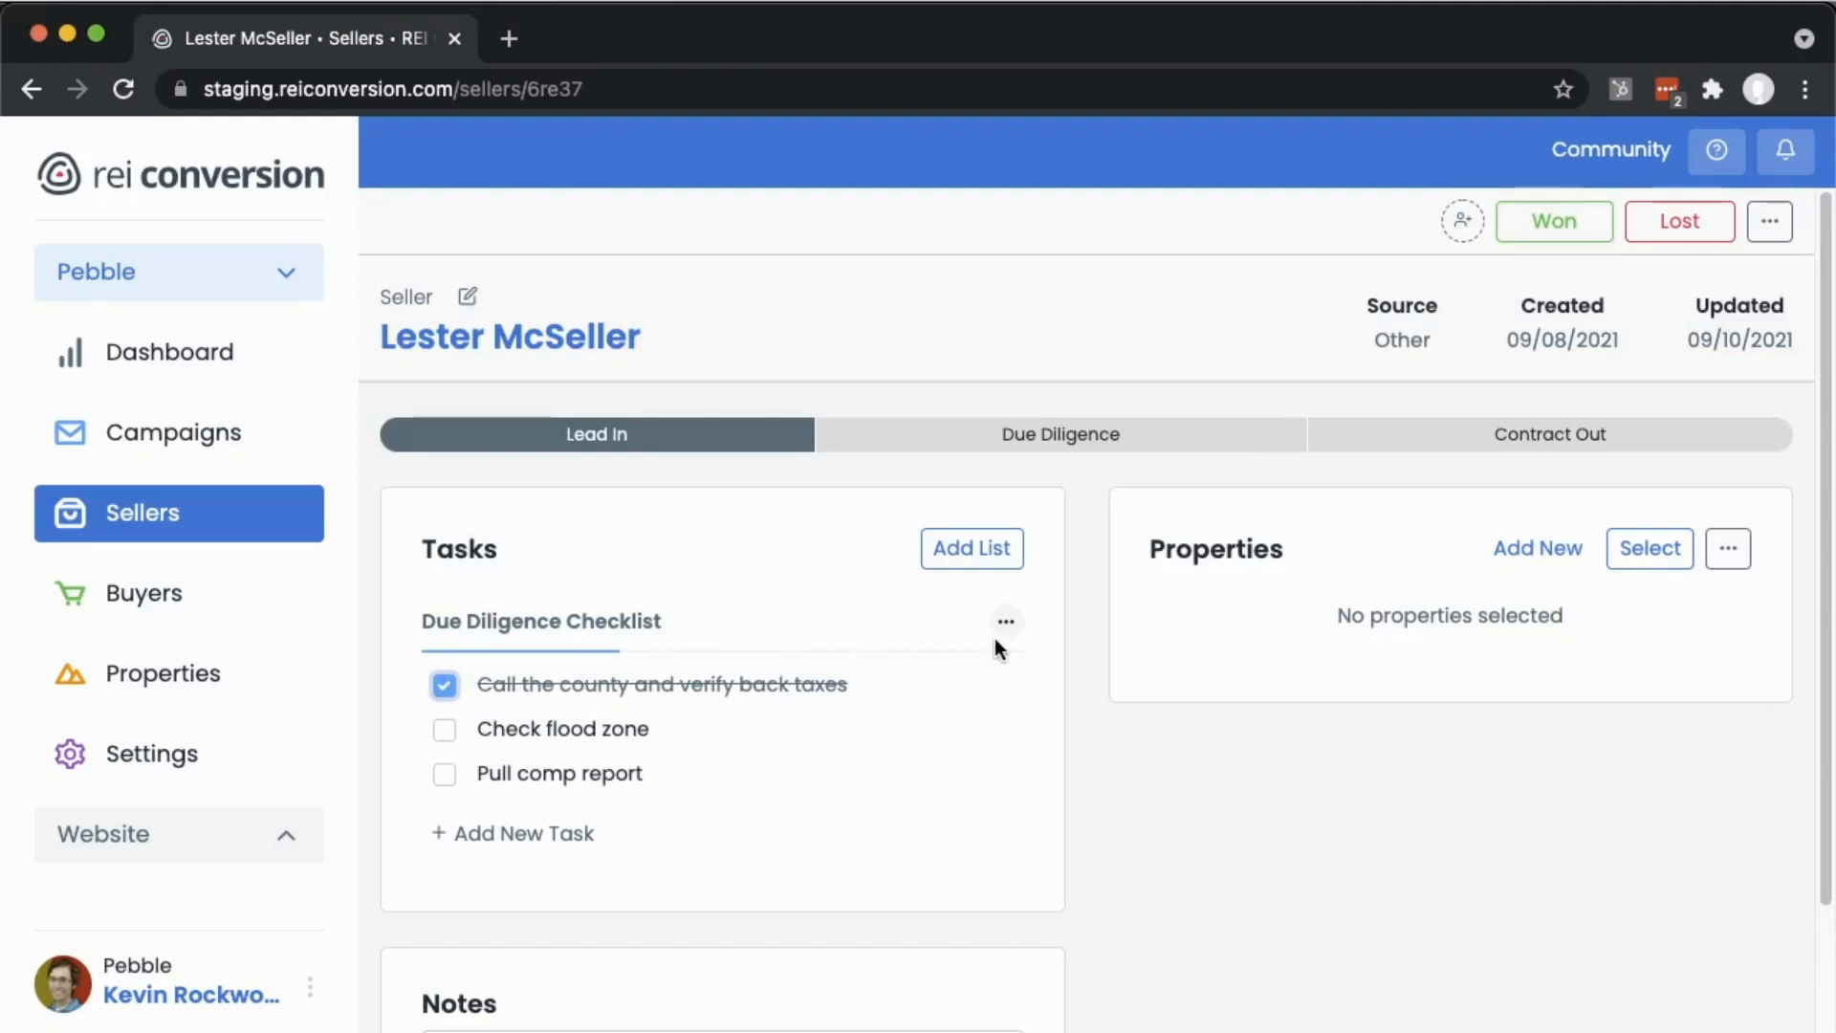
click(445, 731)
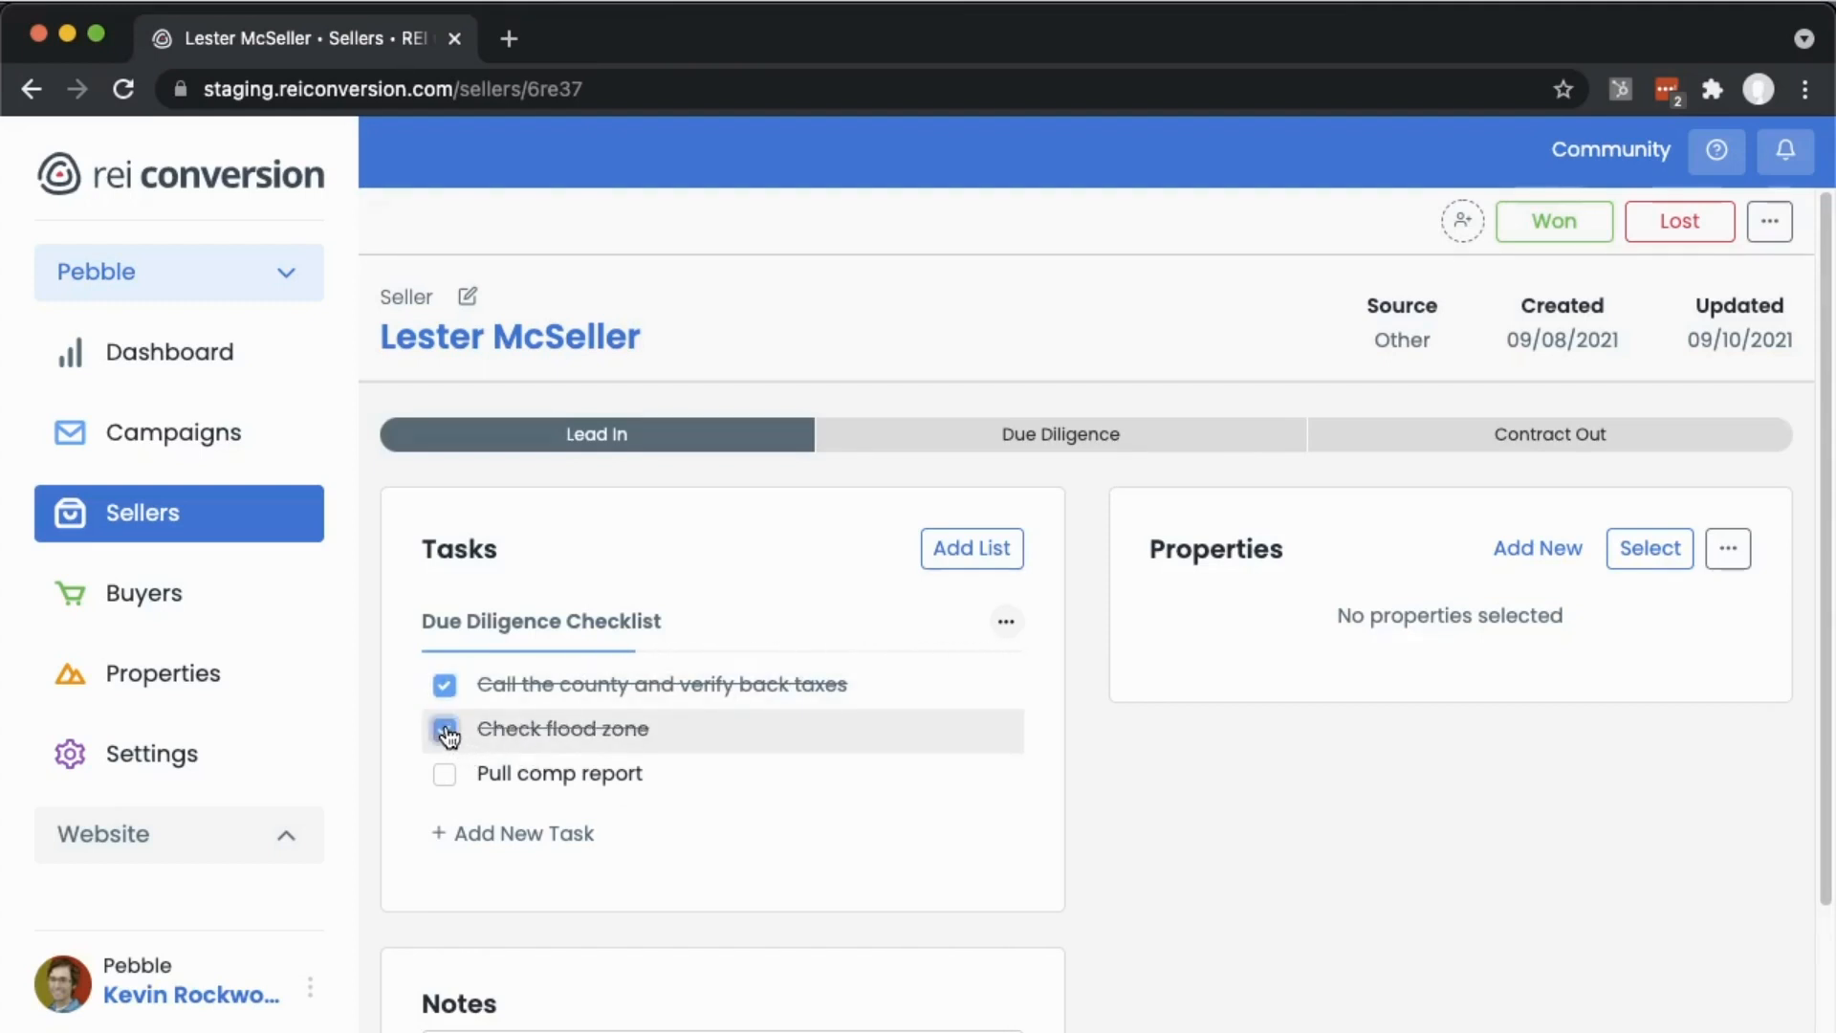
click(444, 774)
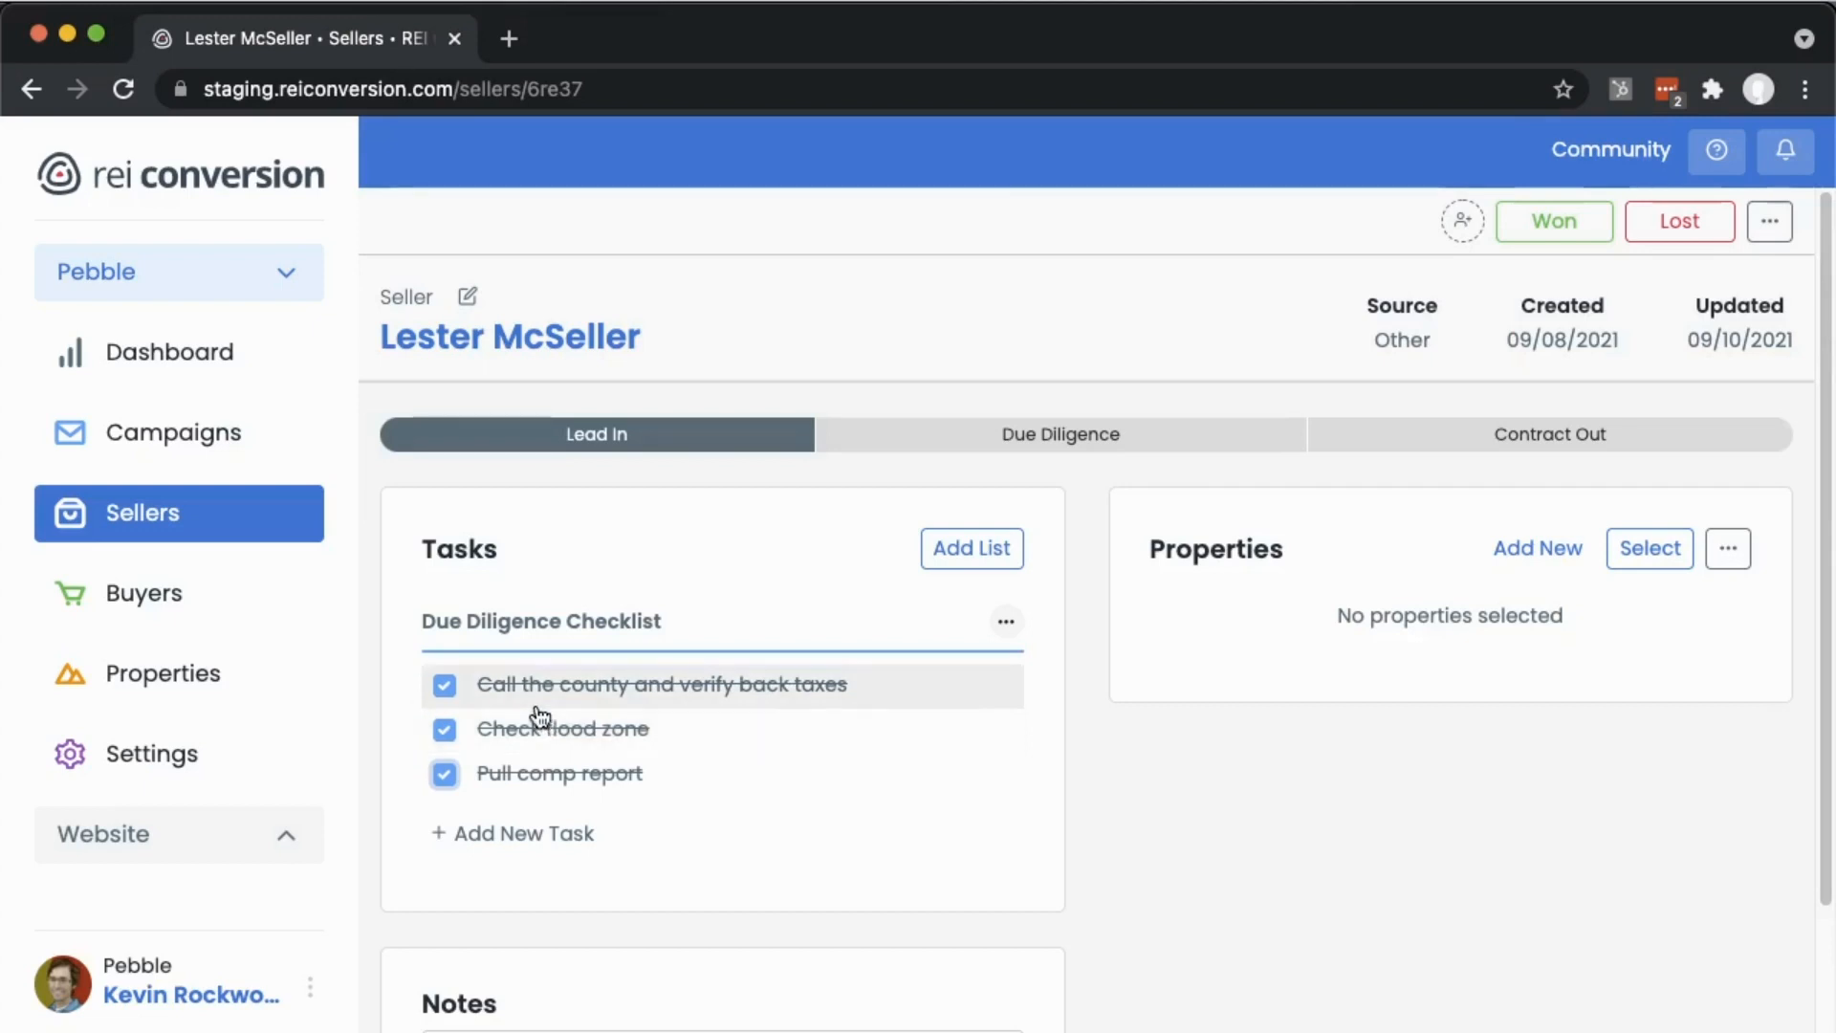
click(444, 685)
click(444, 730)
click(445, 774)
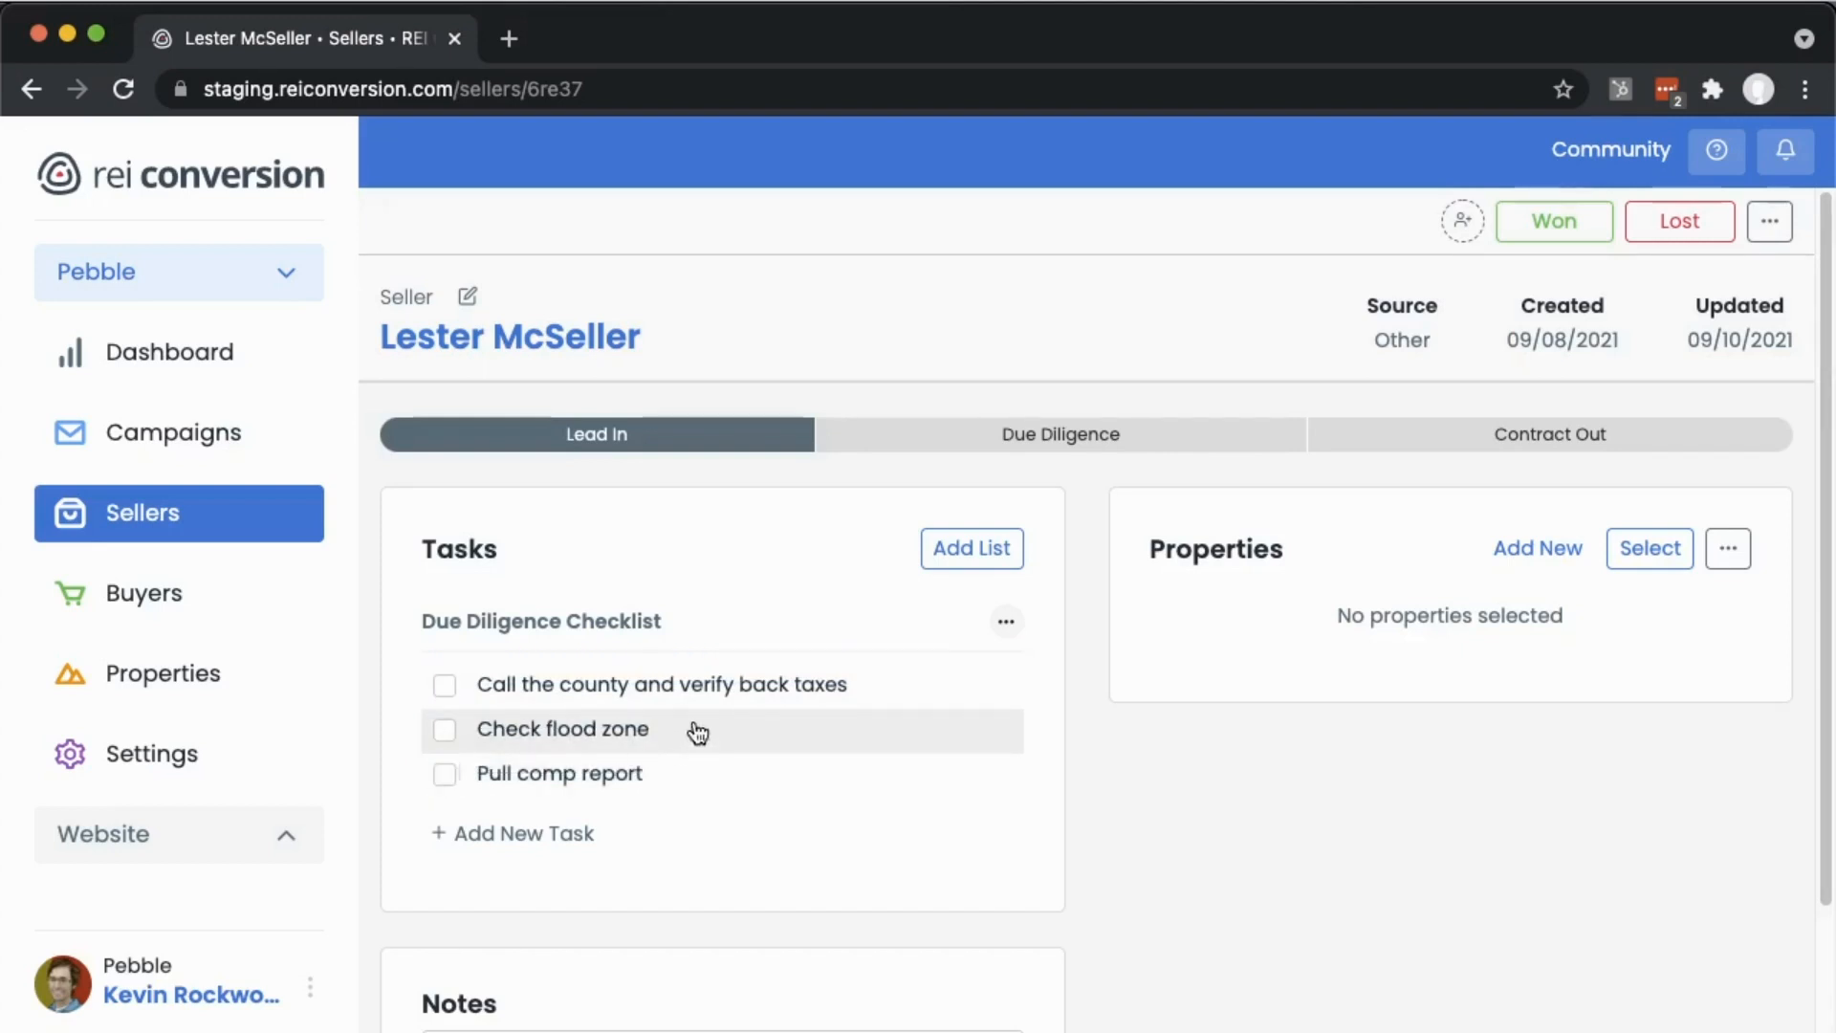
- Set the Check flood zone task's due date to 09/13/2021 and save it
click(622, 730)
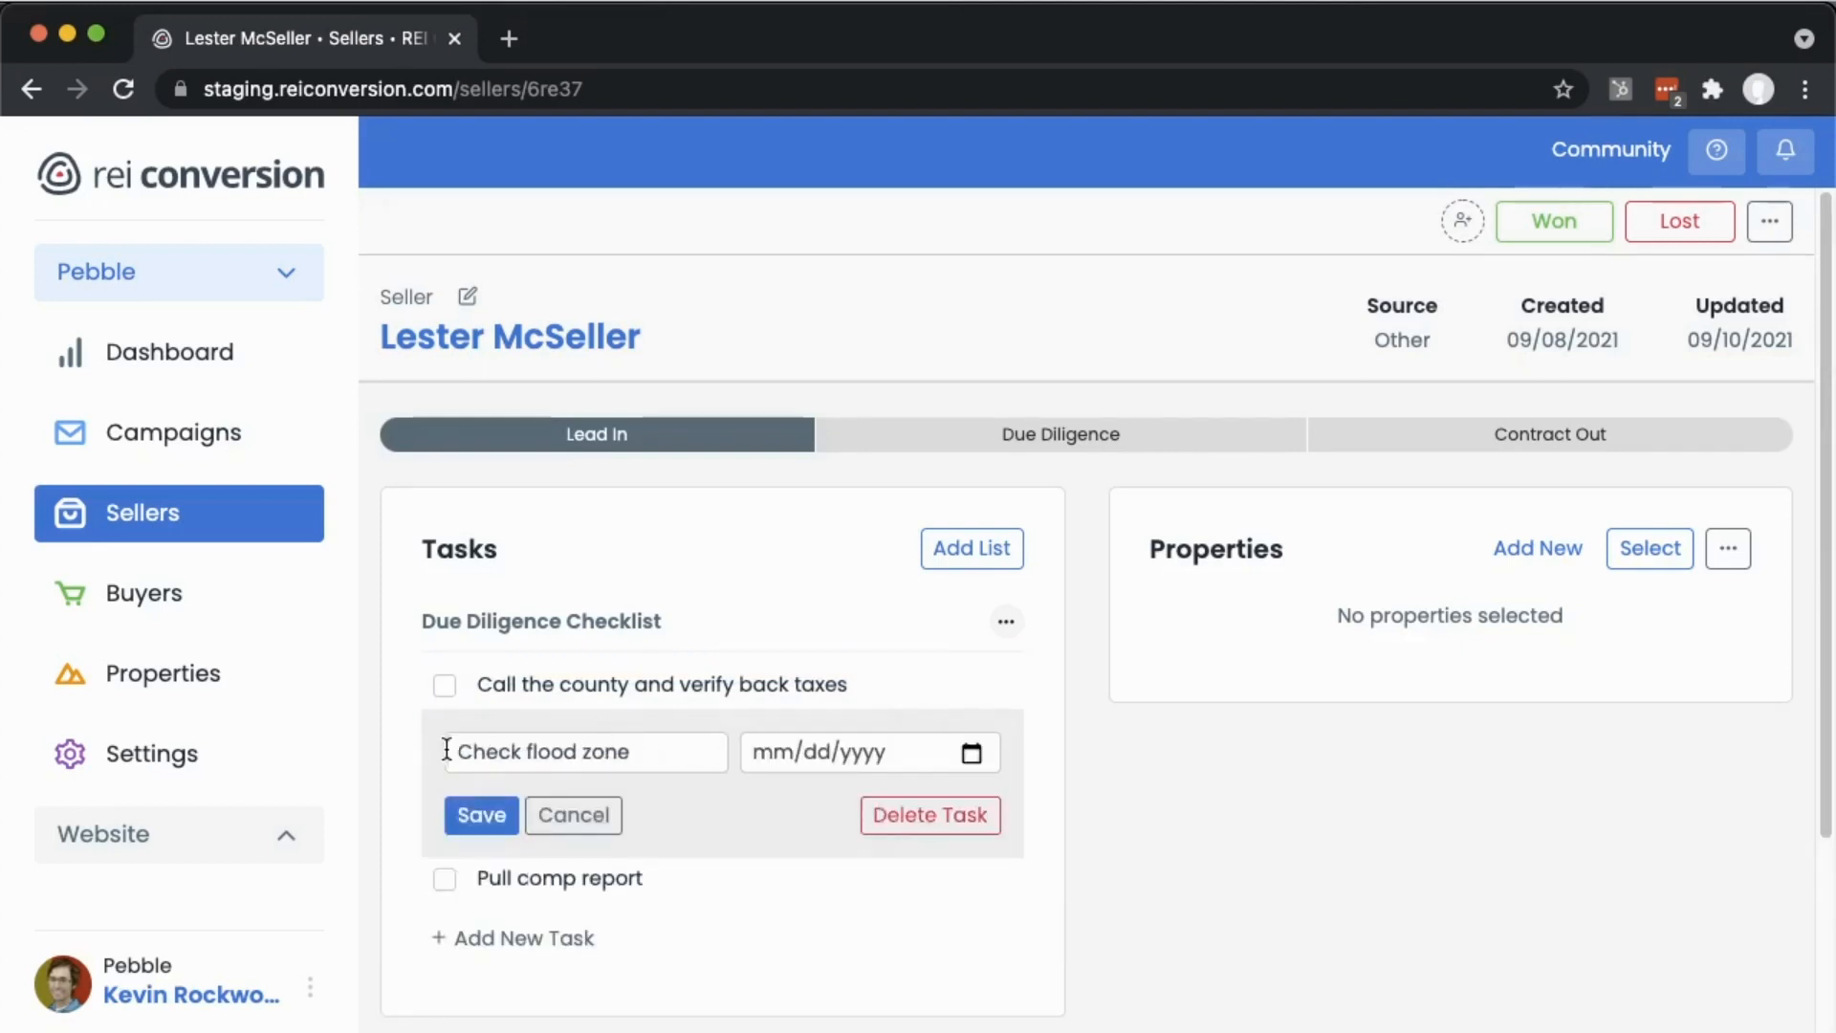
click(972, 752)
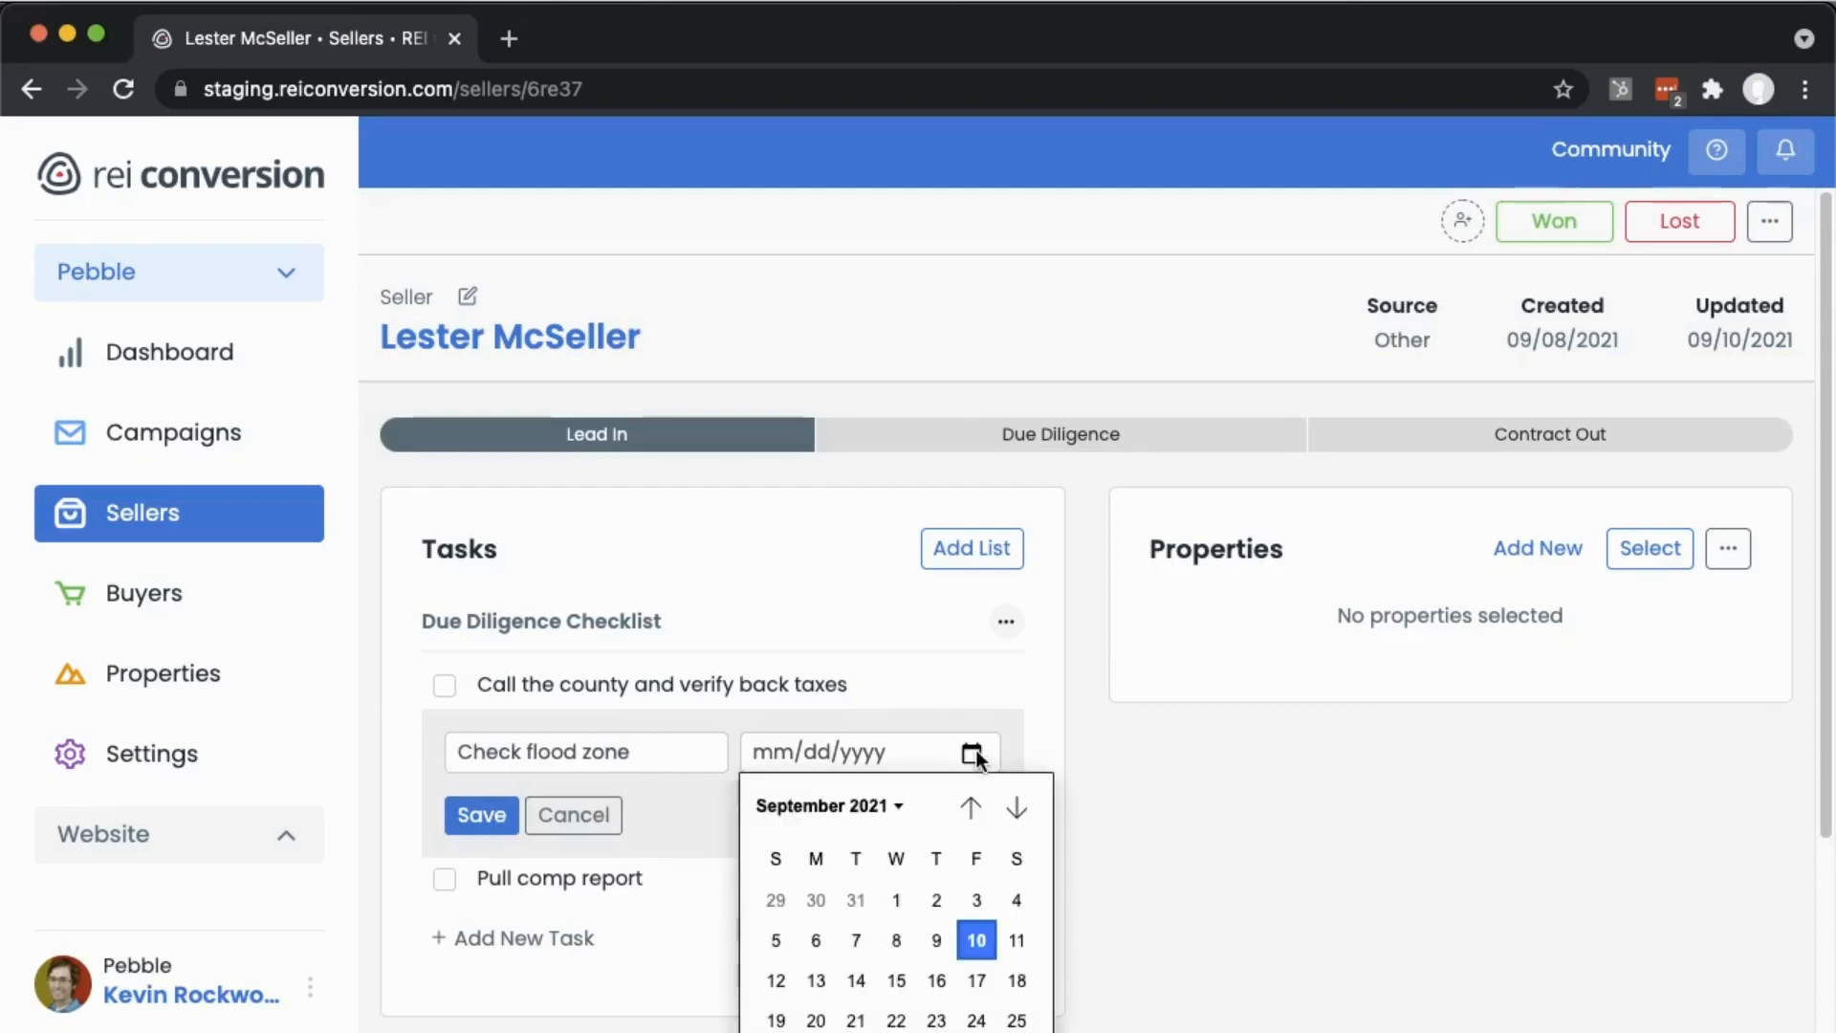
click(816, 981)
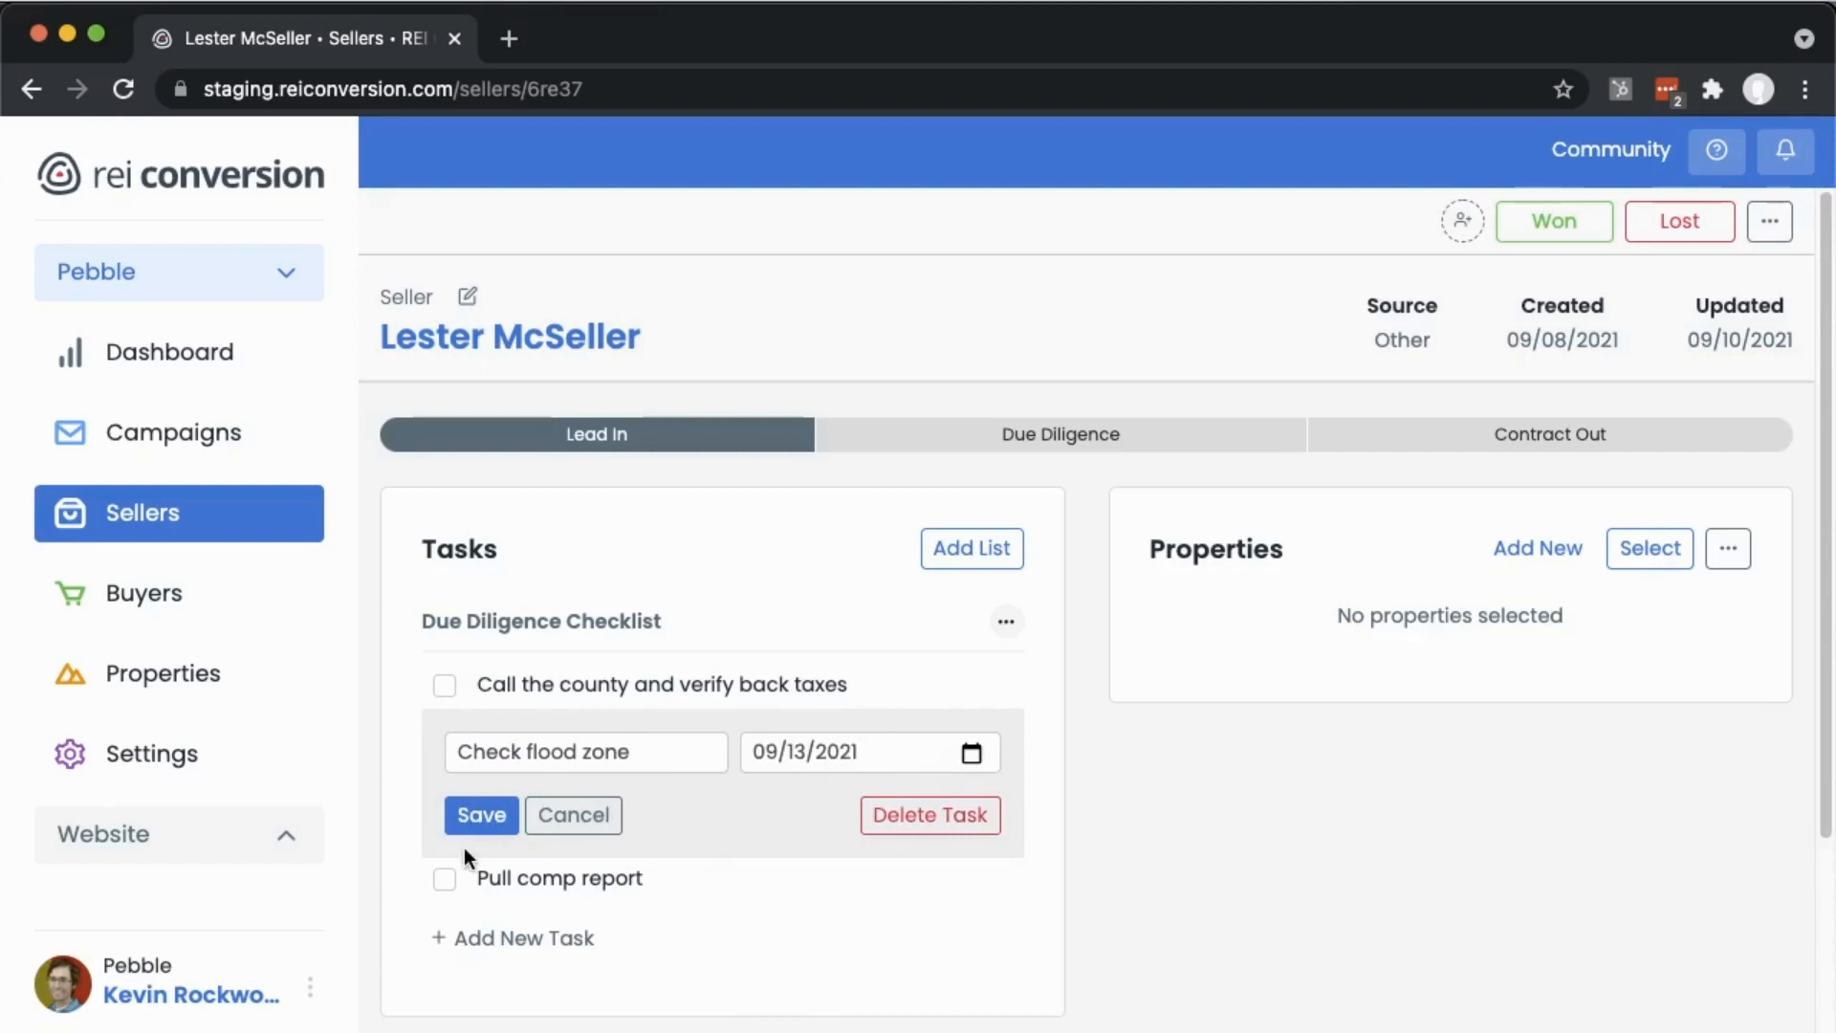
click(471, 813)
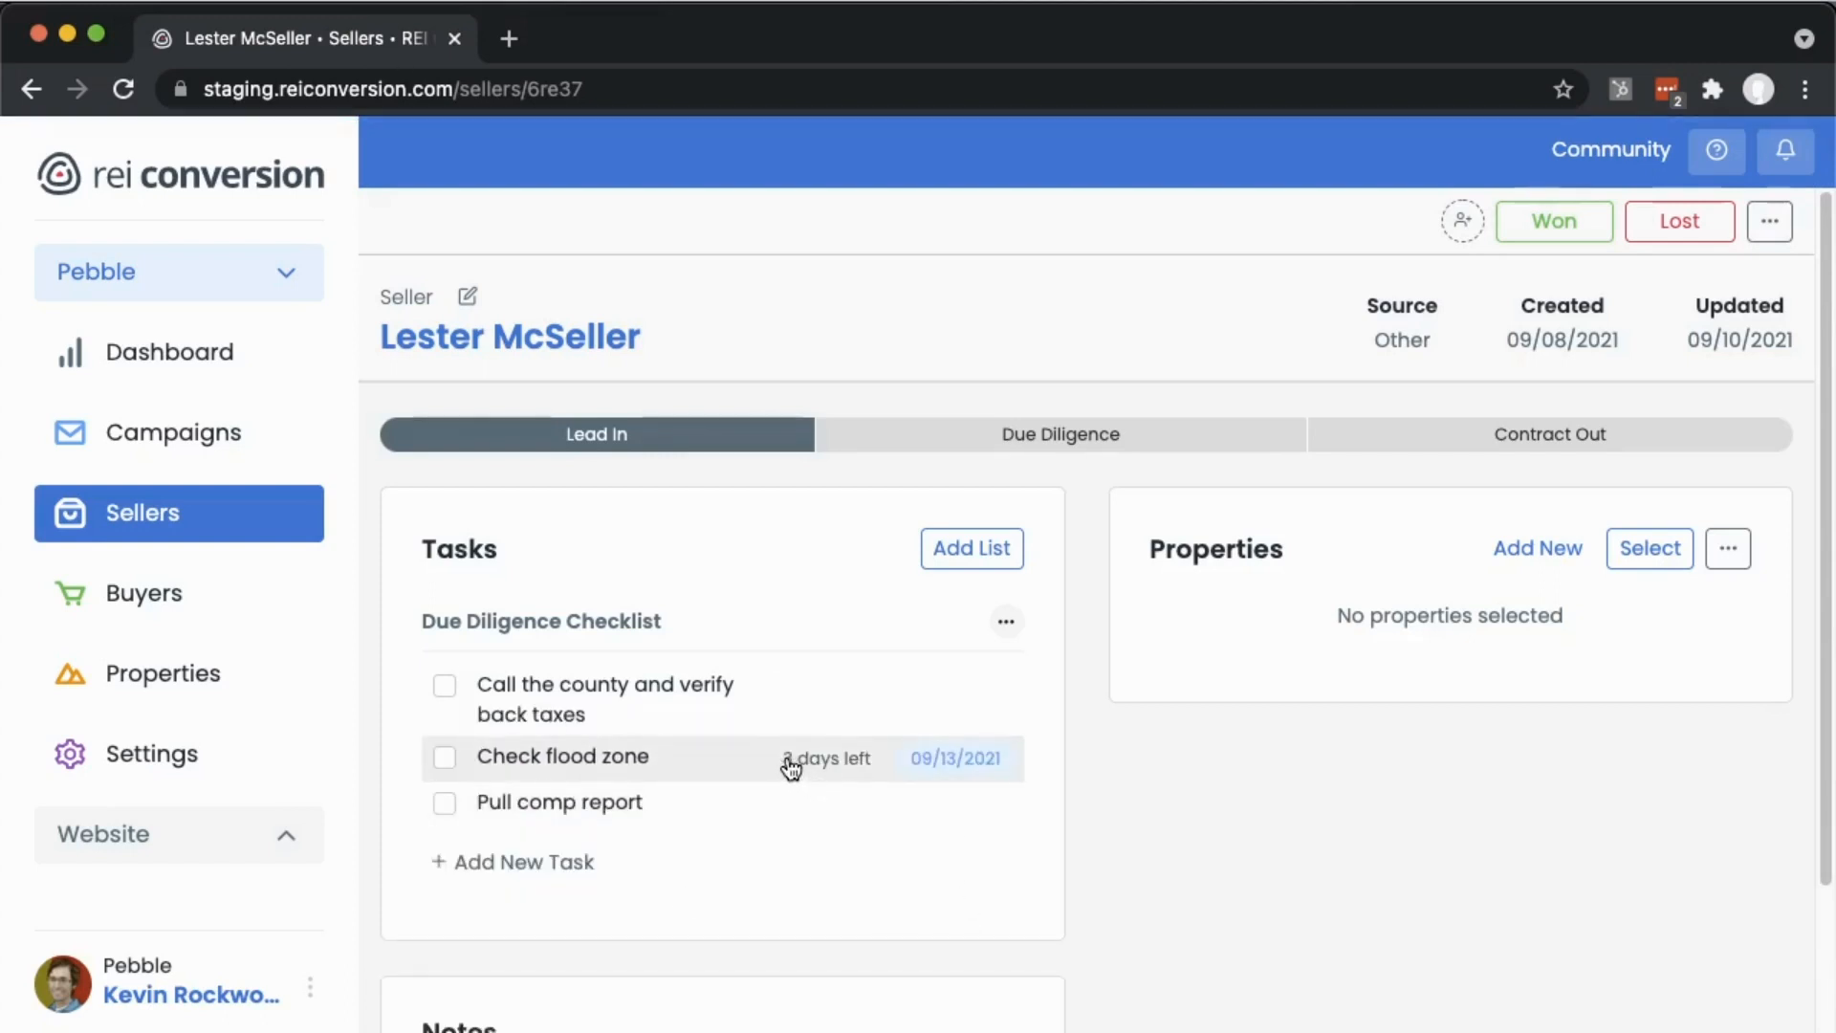
- Change the Check flood zone task's due date to 09/08/2021 and save it
click(954, 762)
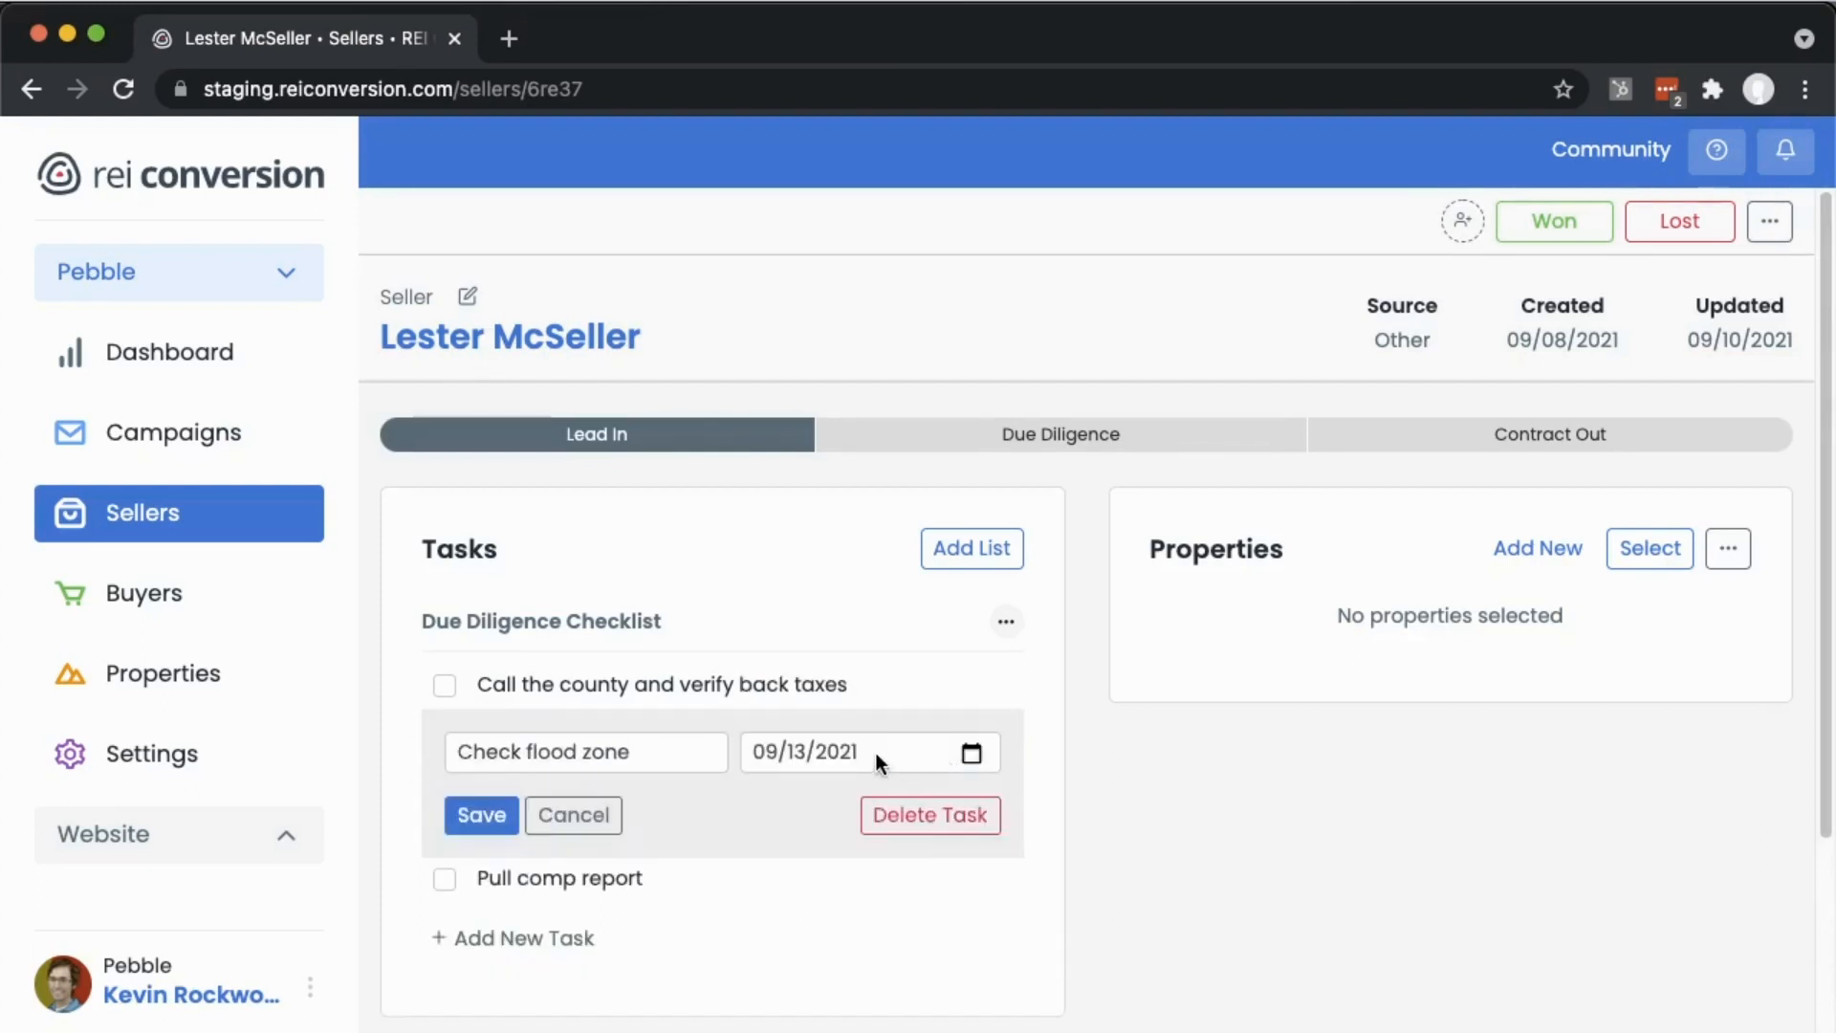
click(969, 753)
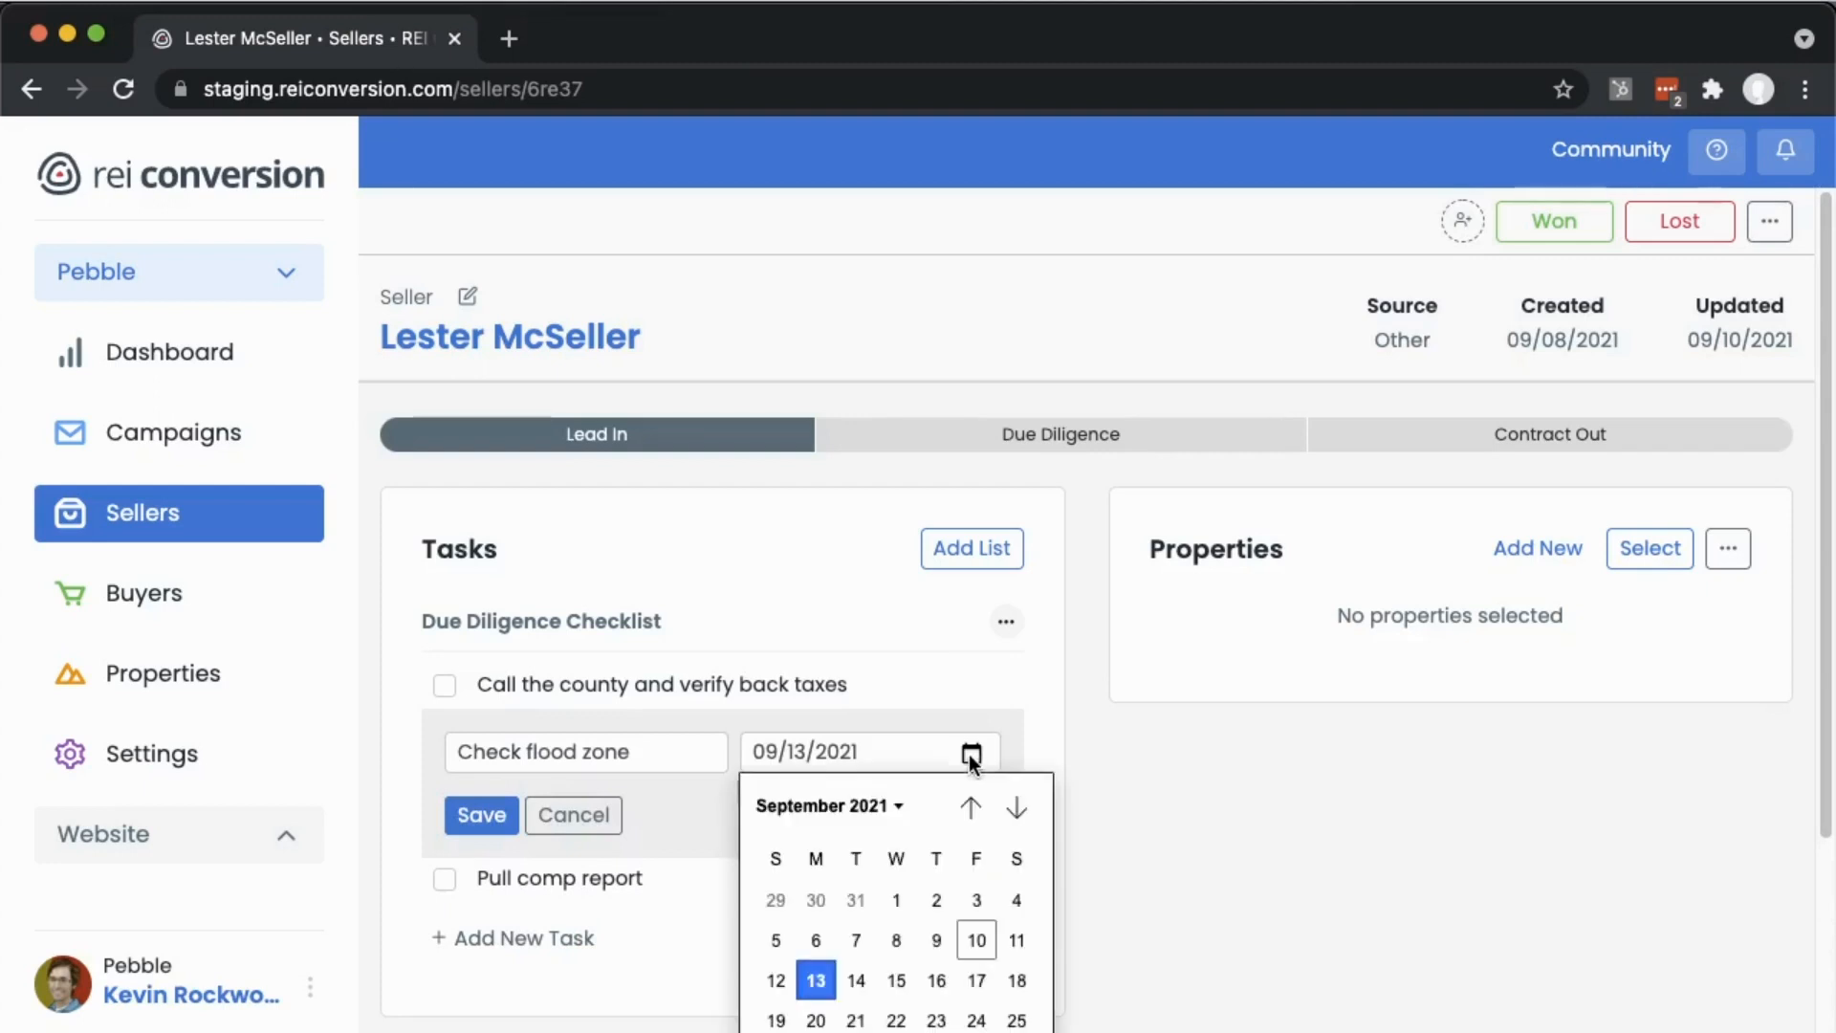
click(895, 941)
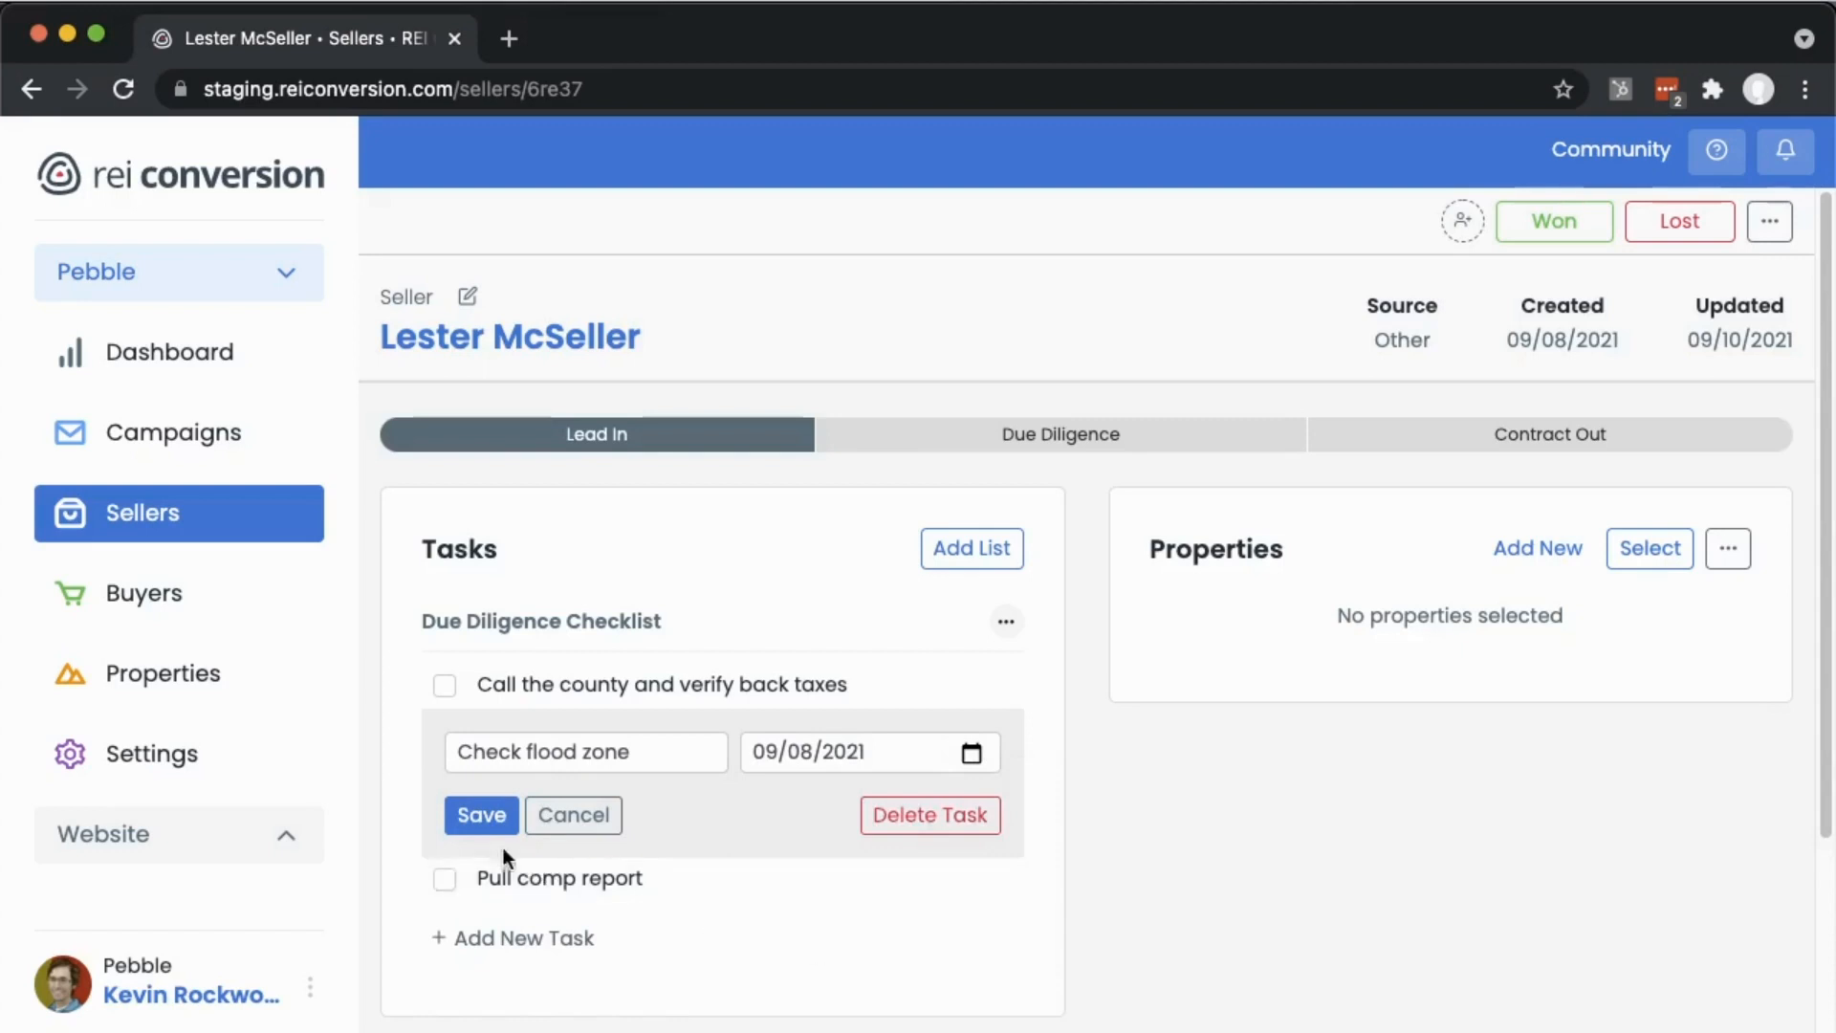
click(473, 817)
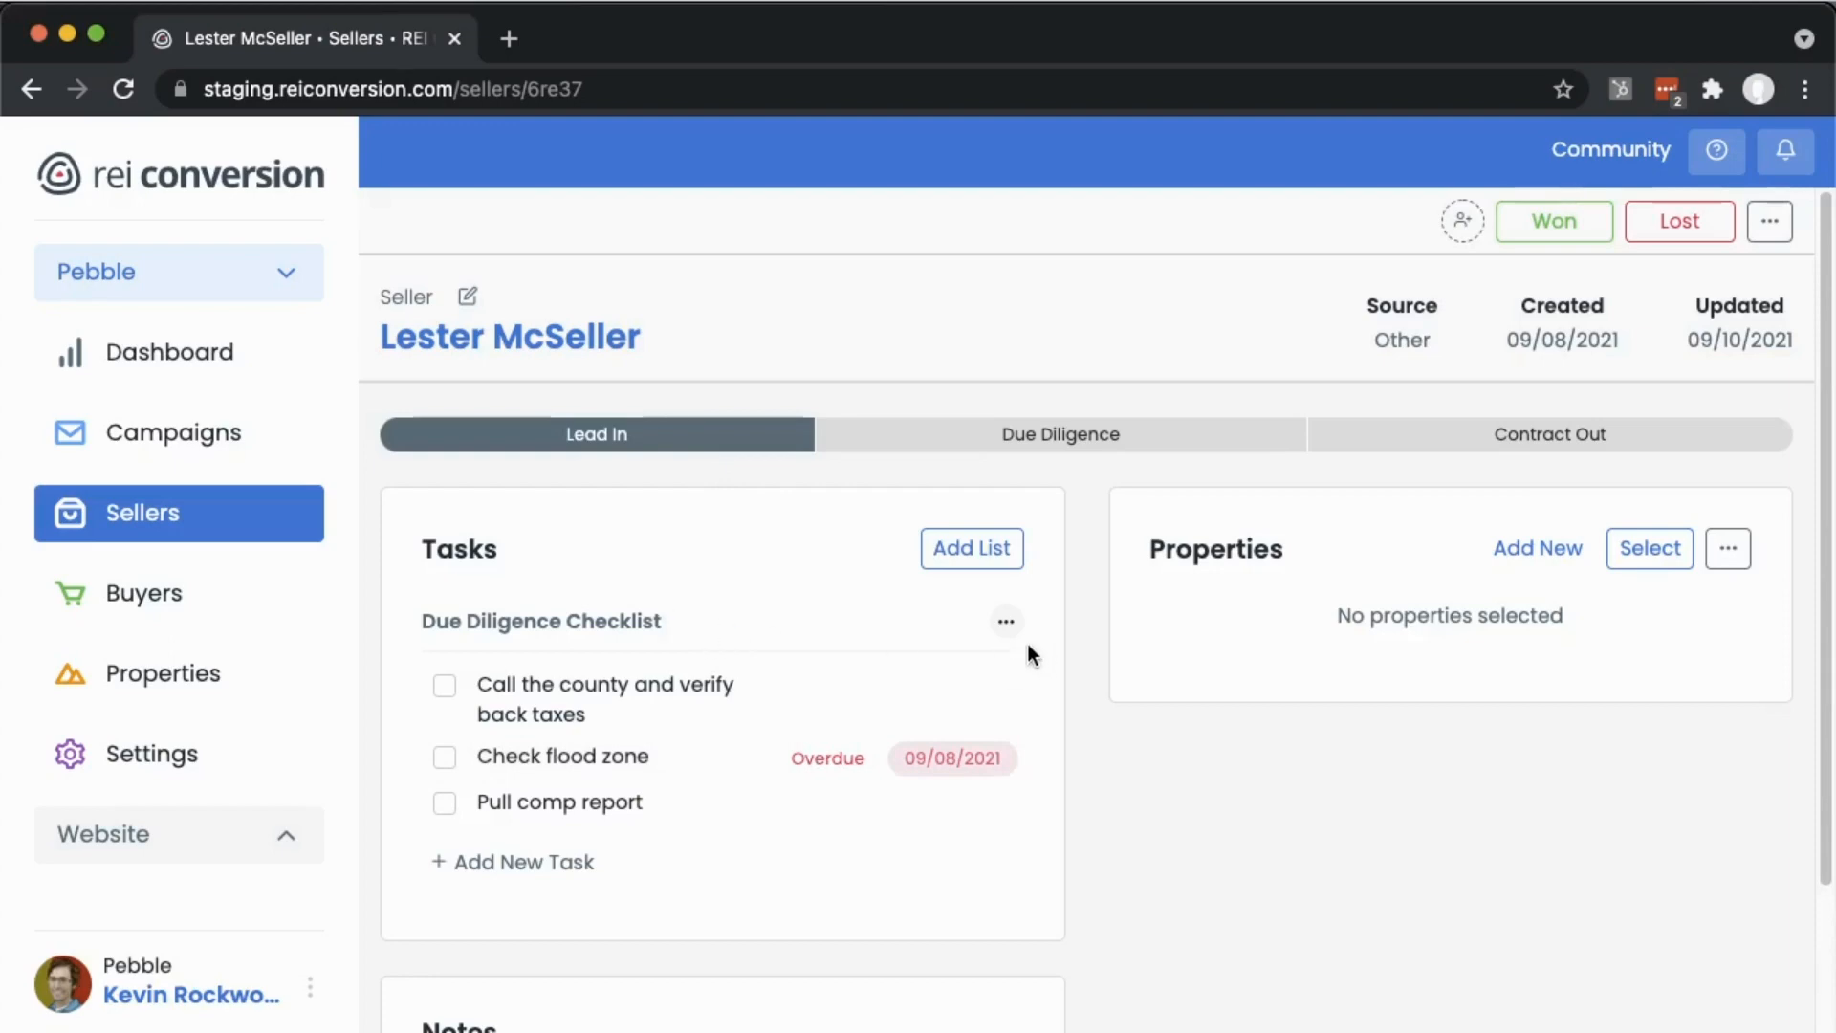
- Start saving the checklist as a template and clear the flood-zone task's Days Out value
click(1006, 627)
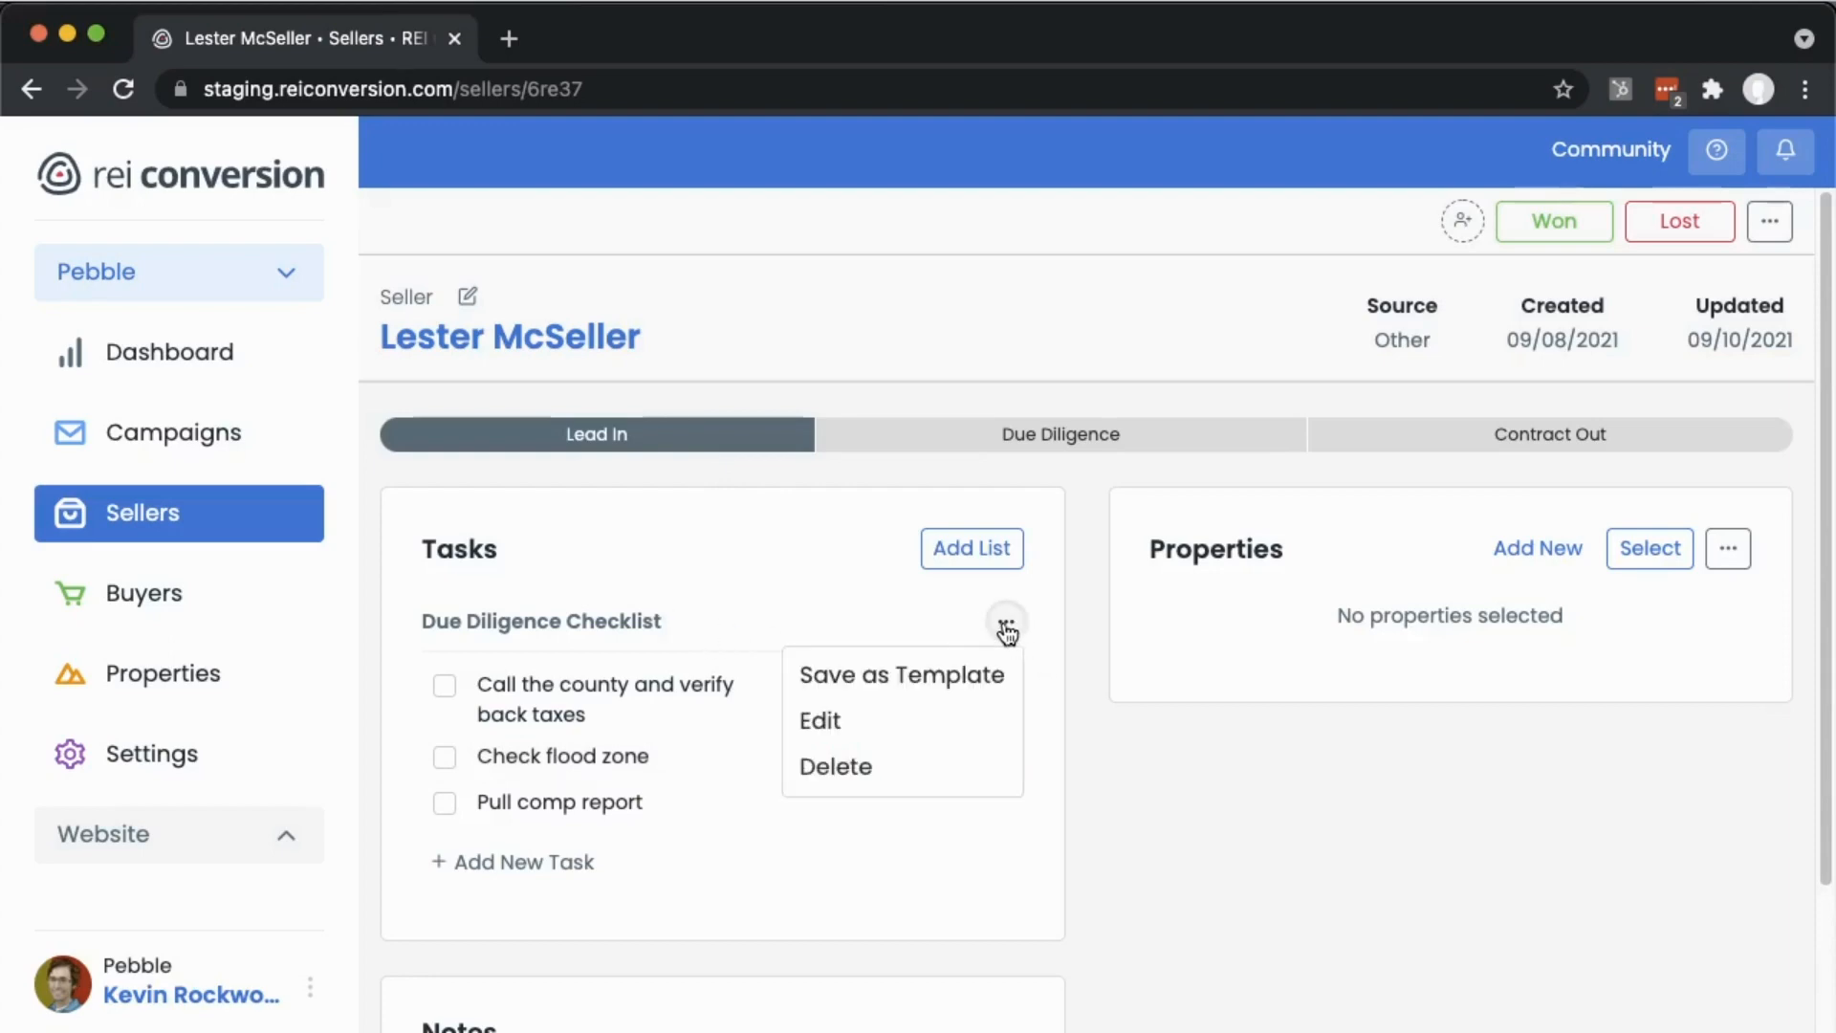
click(865, 691)
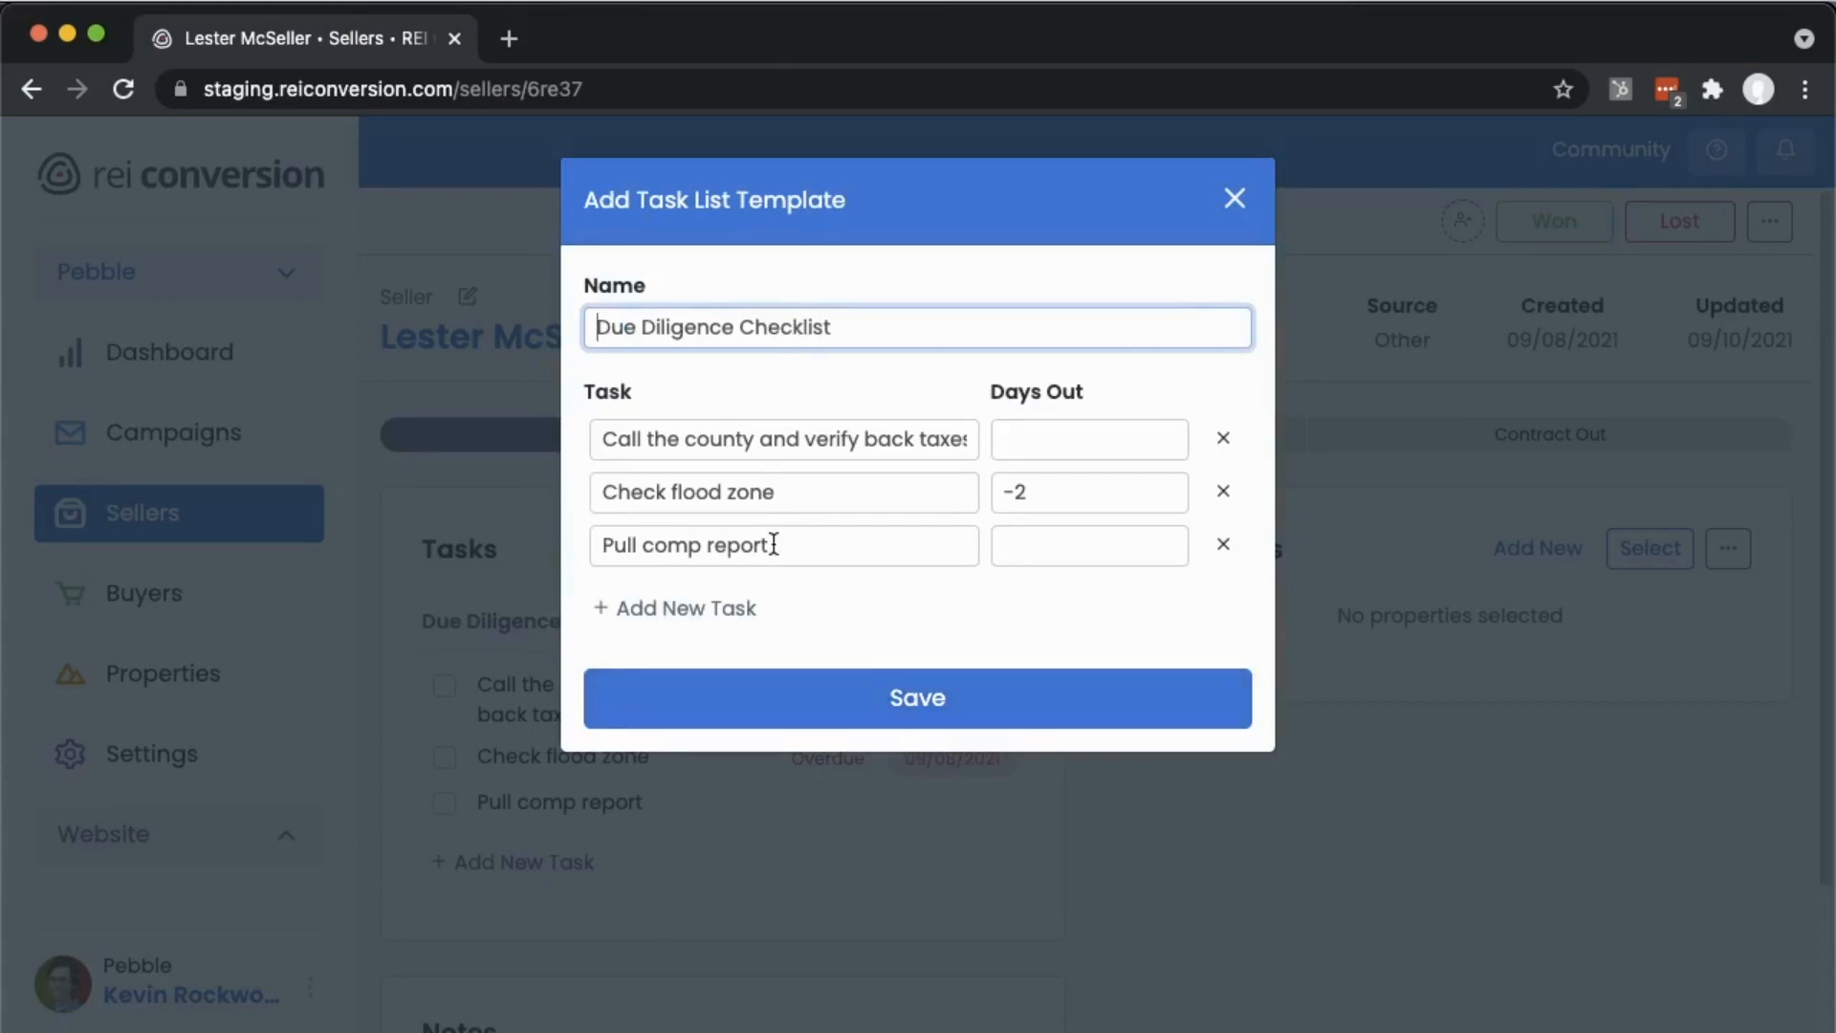
drag(1024, 491, 967, 487)
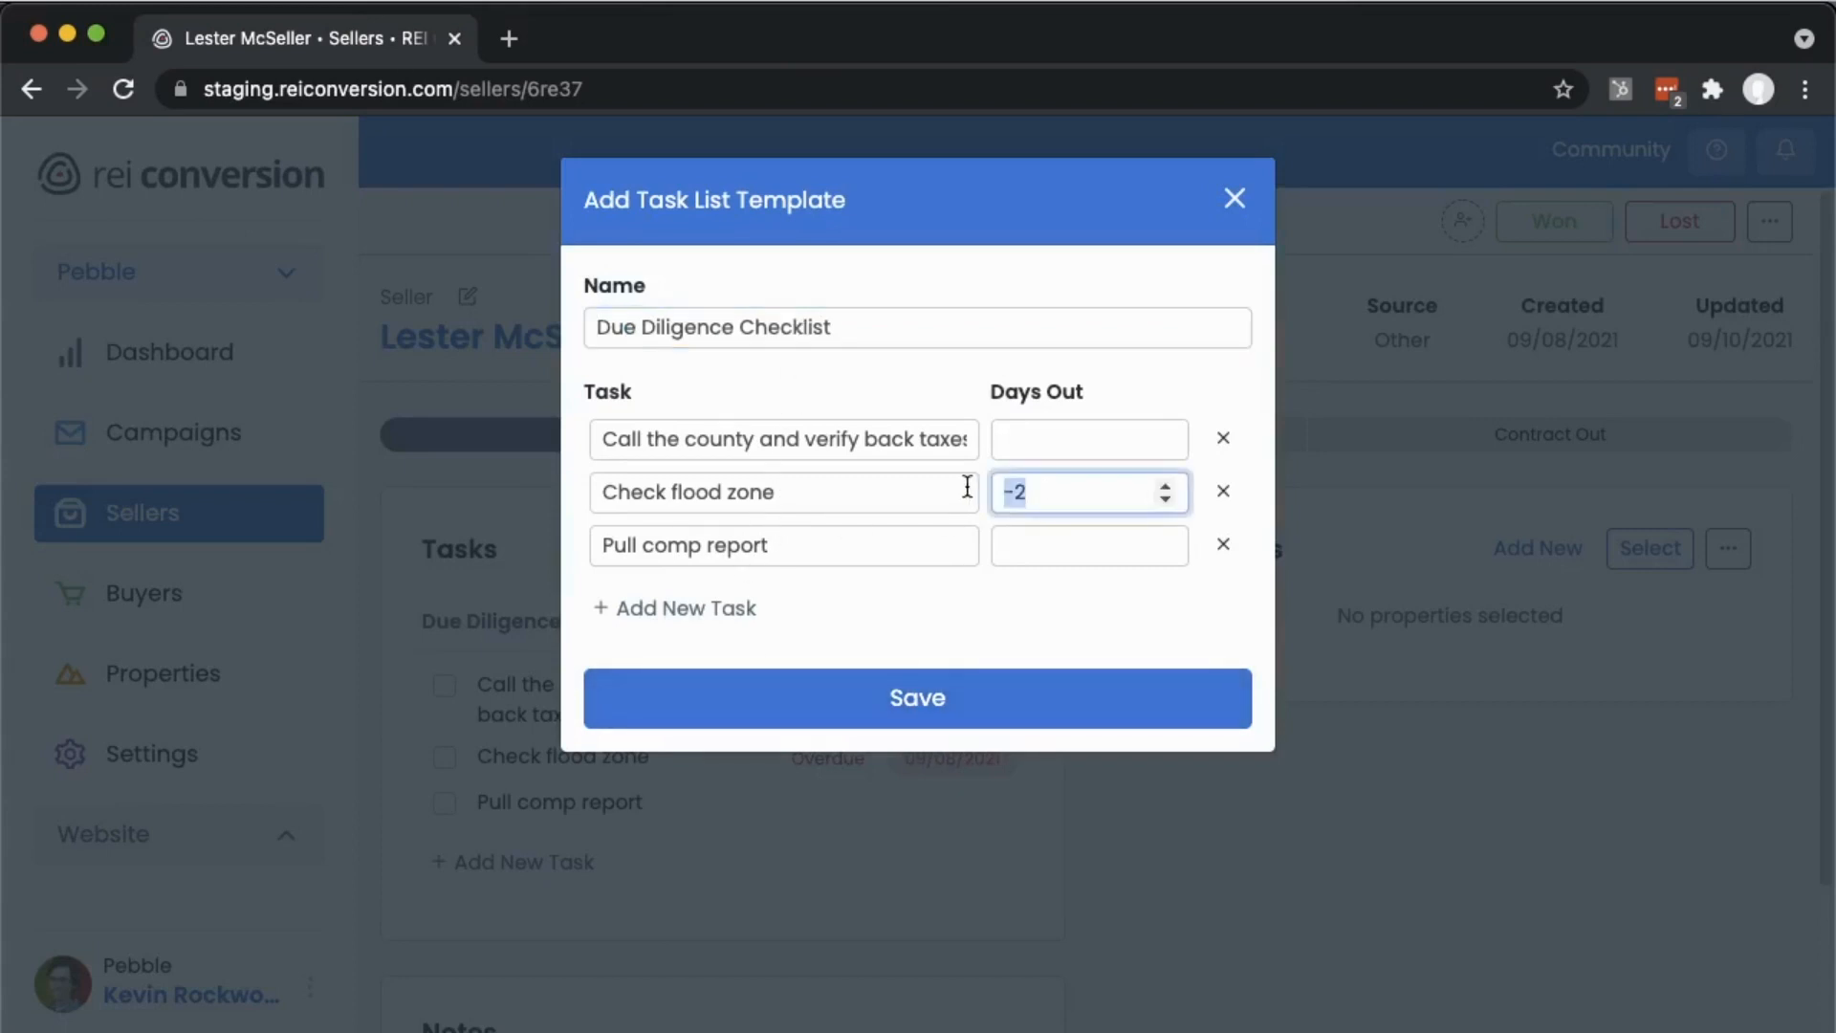
key(BackSpace)
- Set Days Out to 2 for the back-taxes task and 4 for the flood-zone task, then save the template
click(1030, 437)
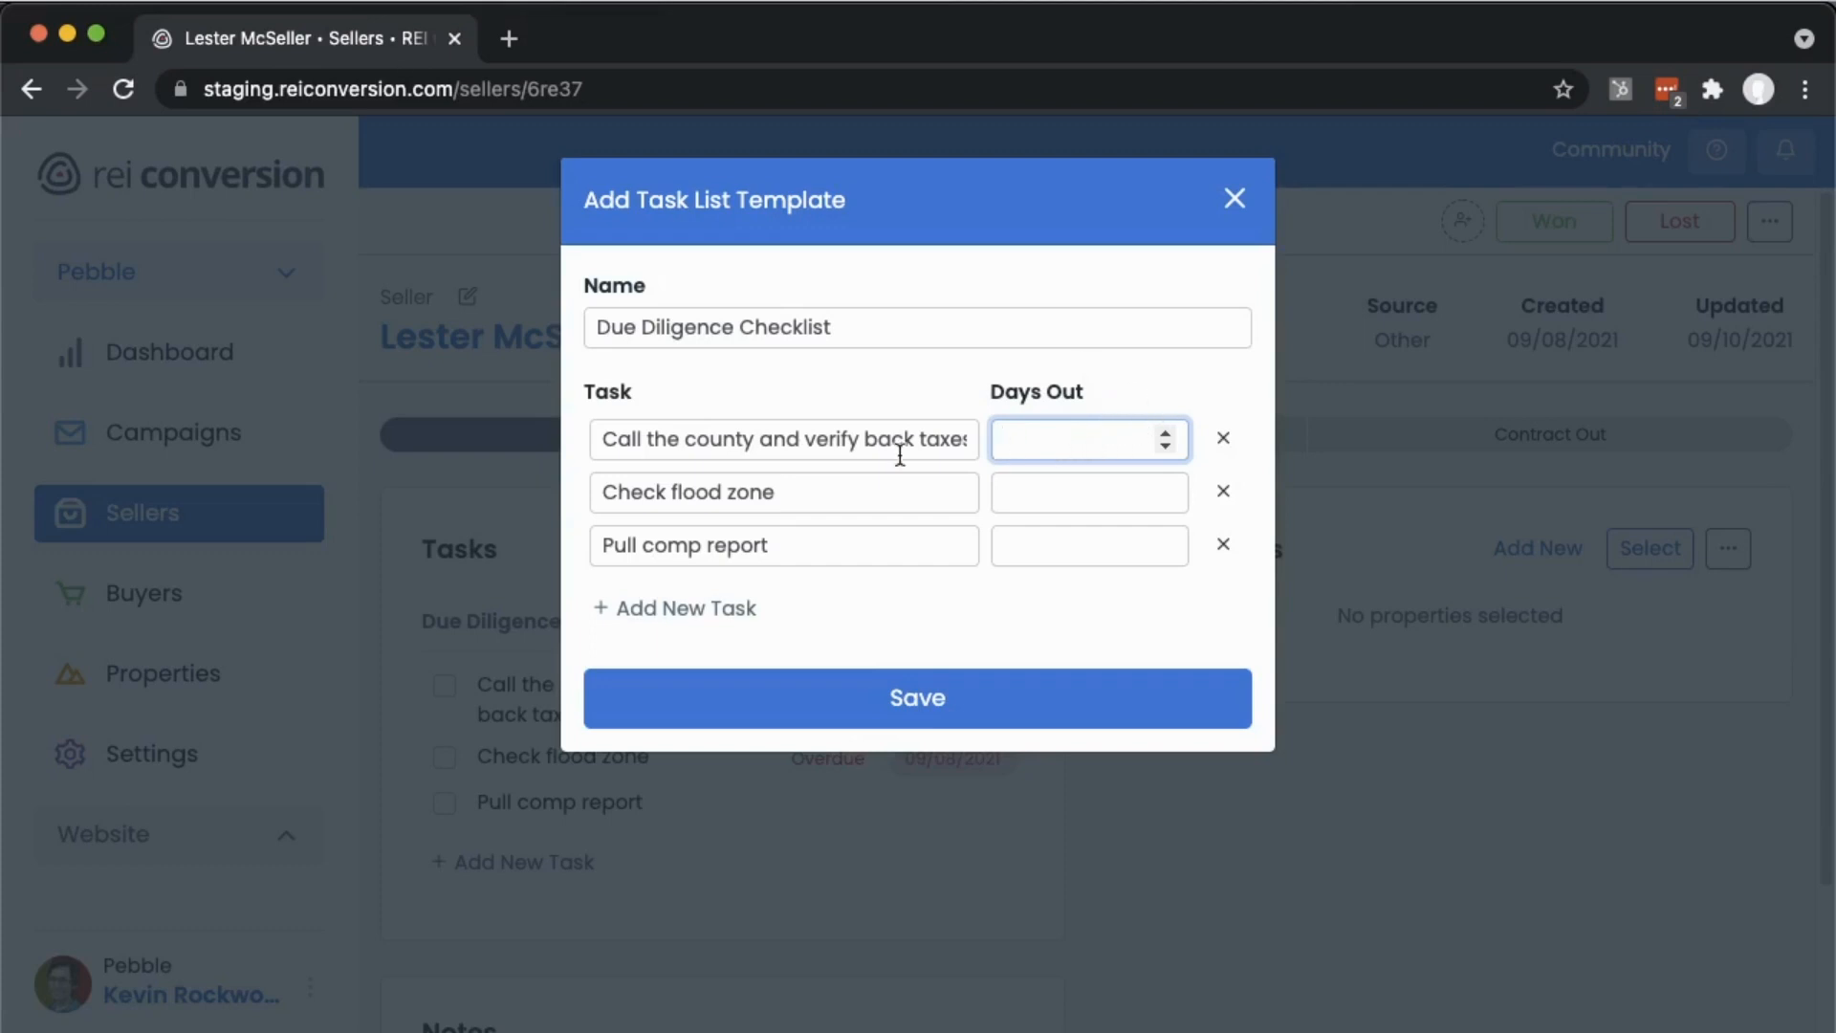
text(2)
click(1029, 494)
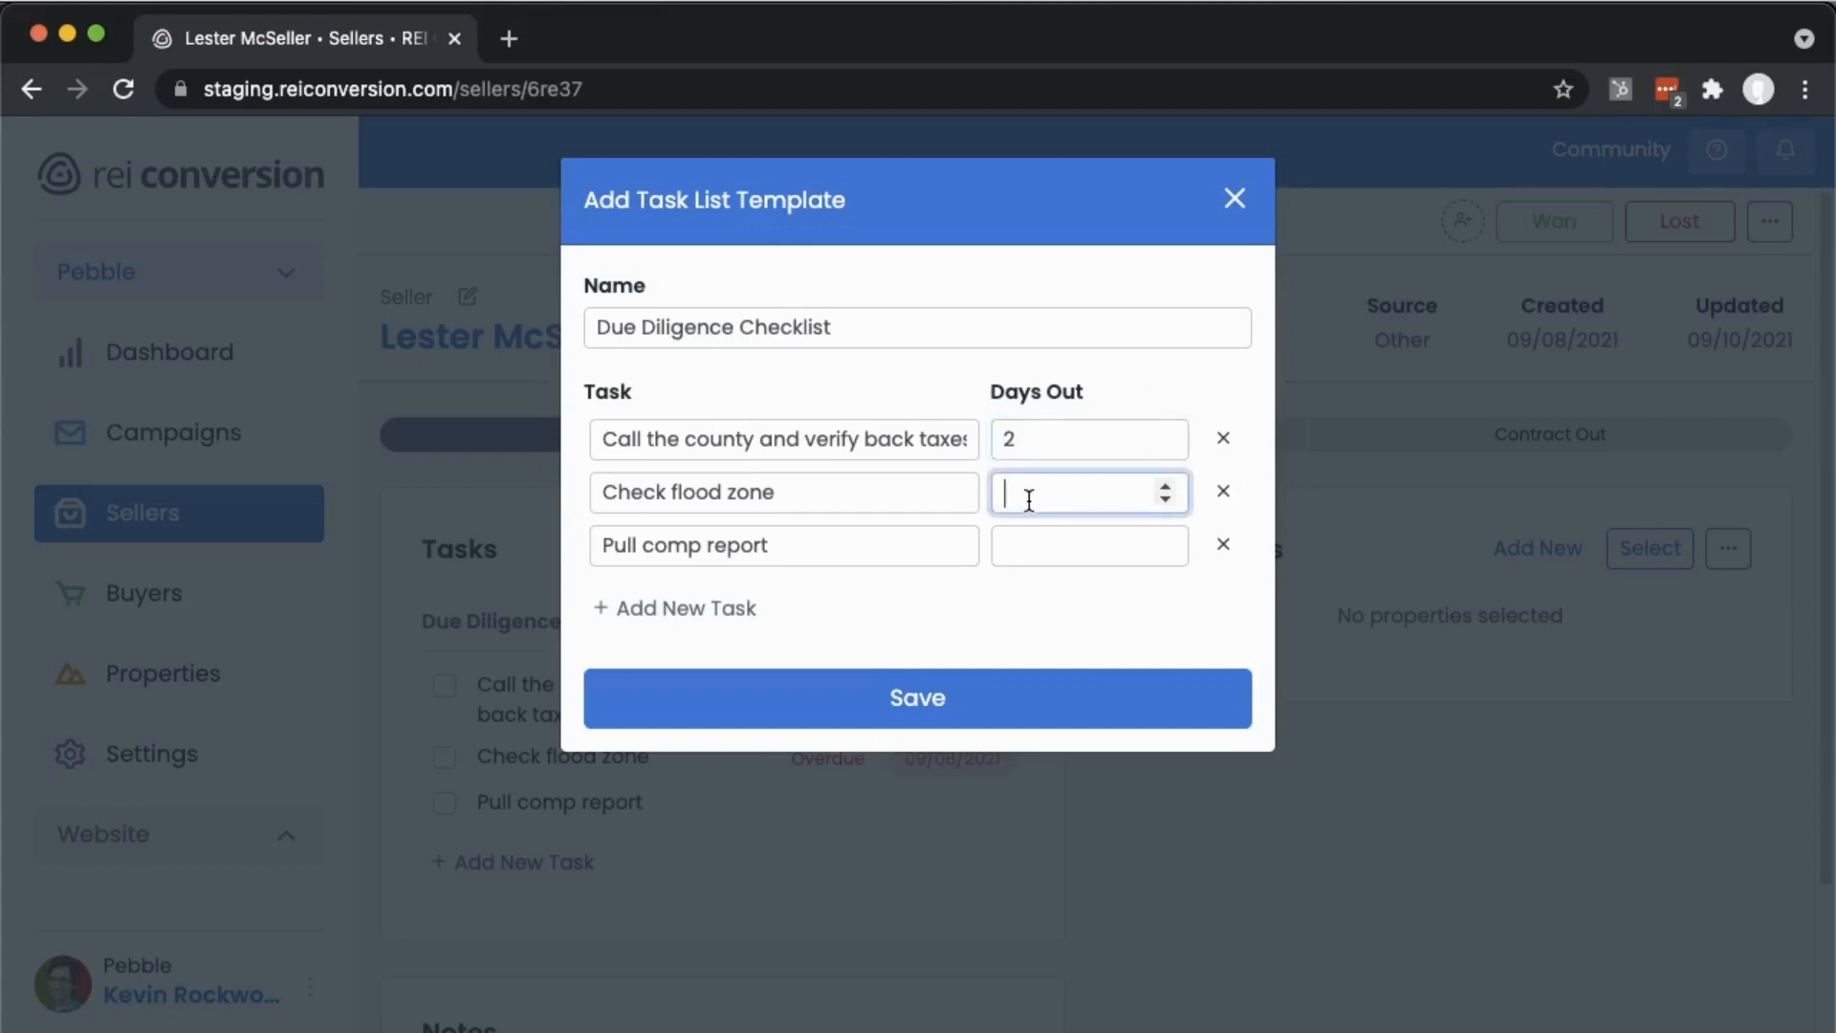
text(4)
click(923, 709)
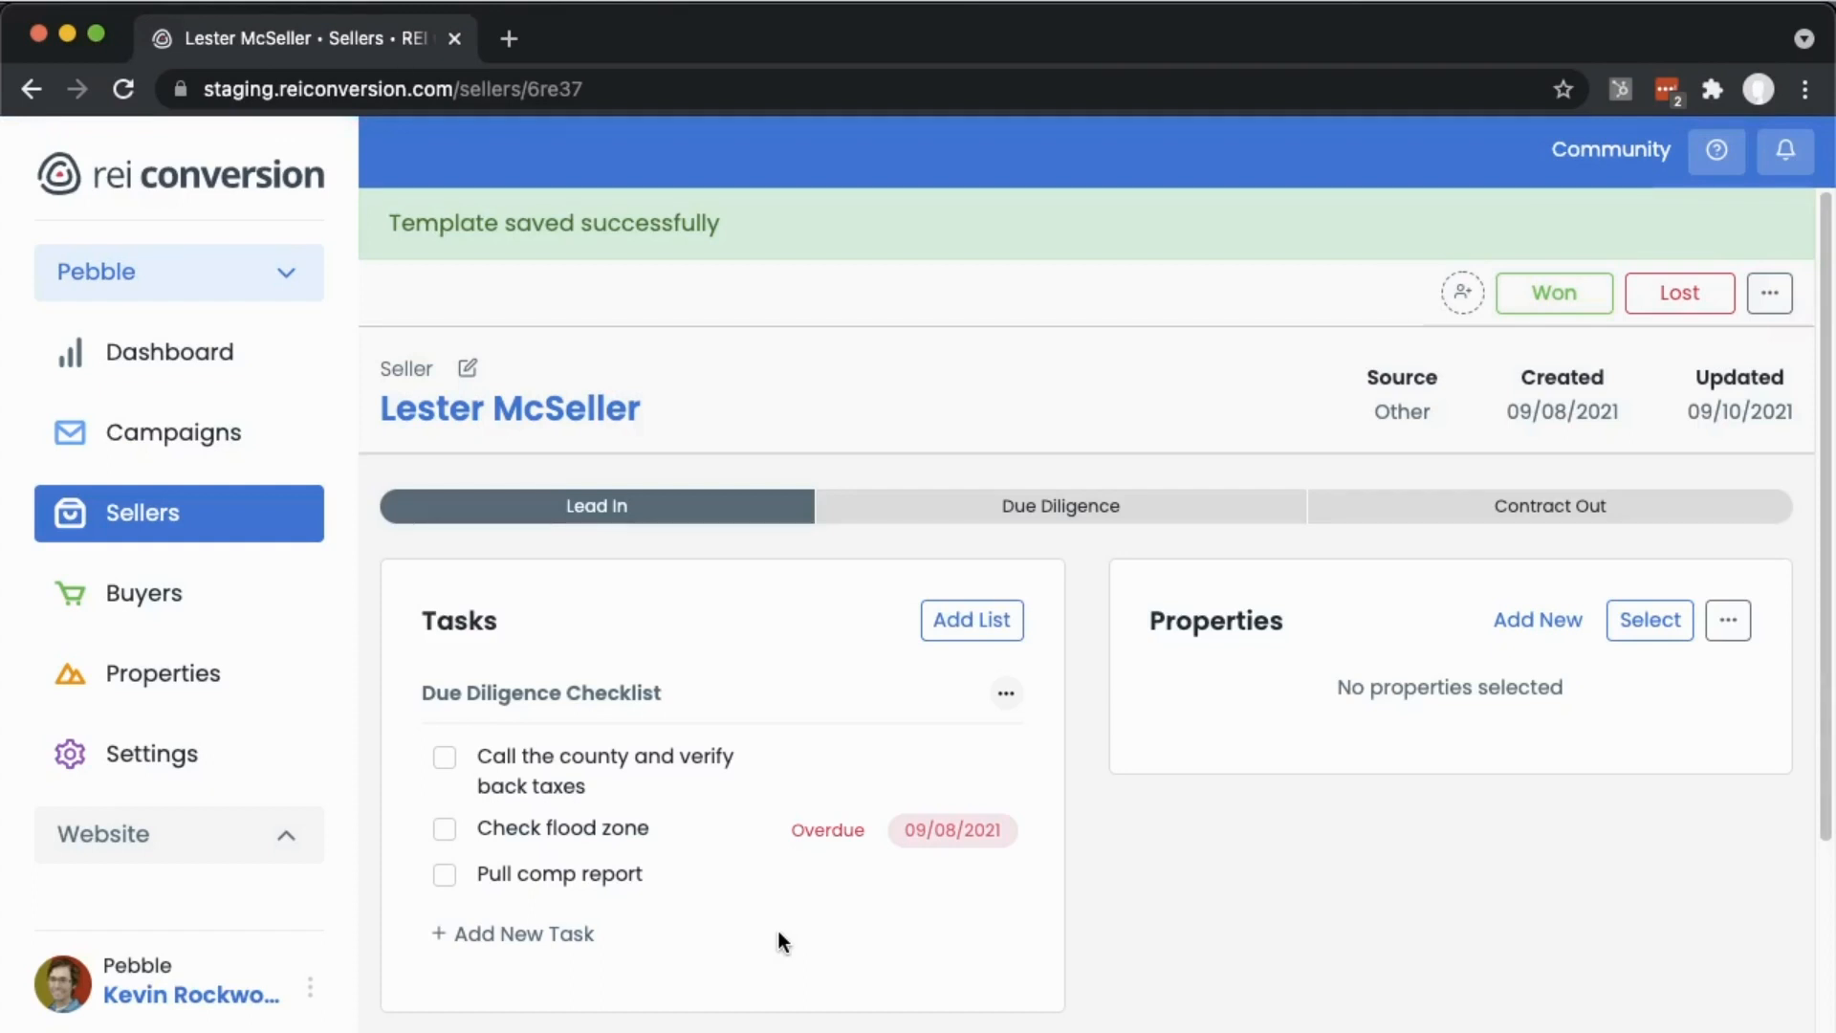
- Add a new task list from the Due Diligence Checklist template
click(963, 631)
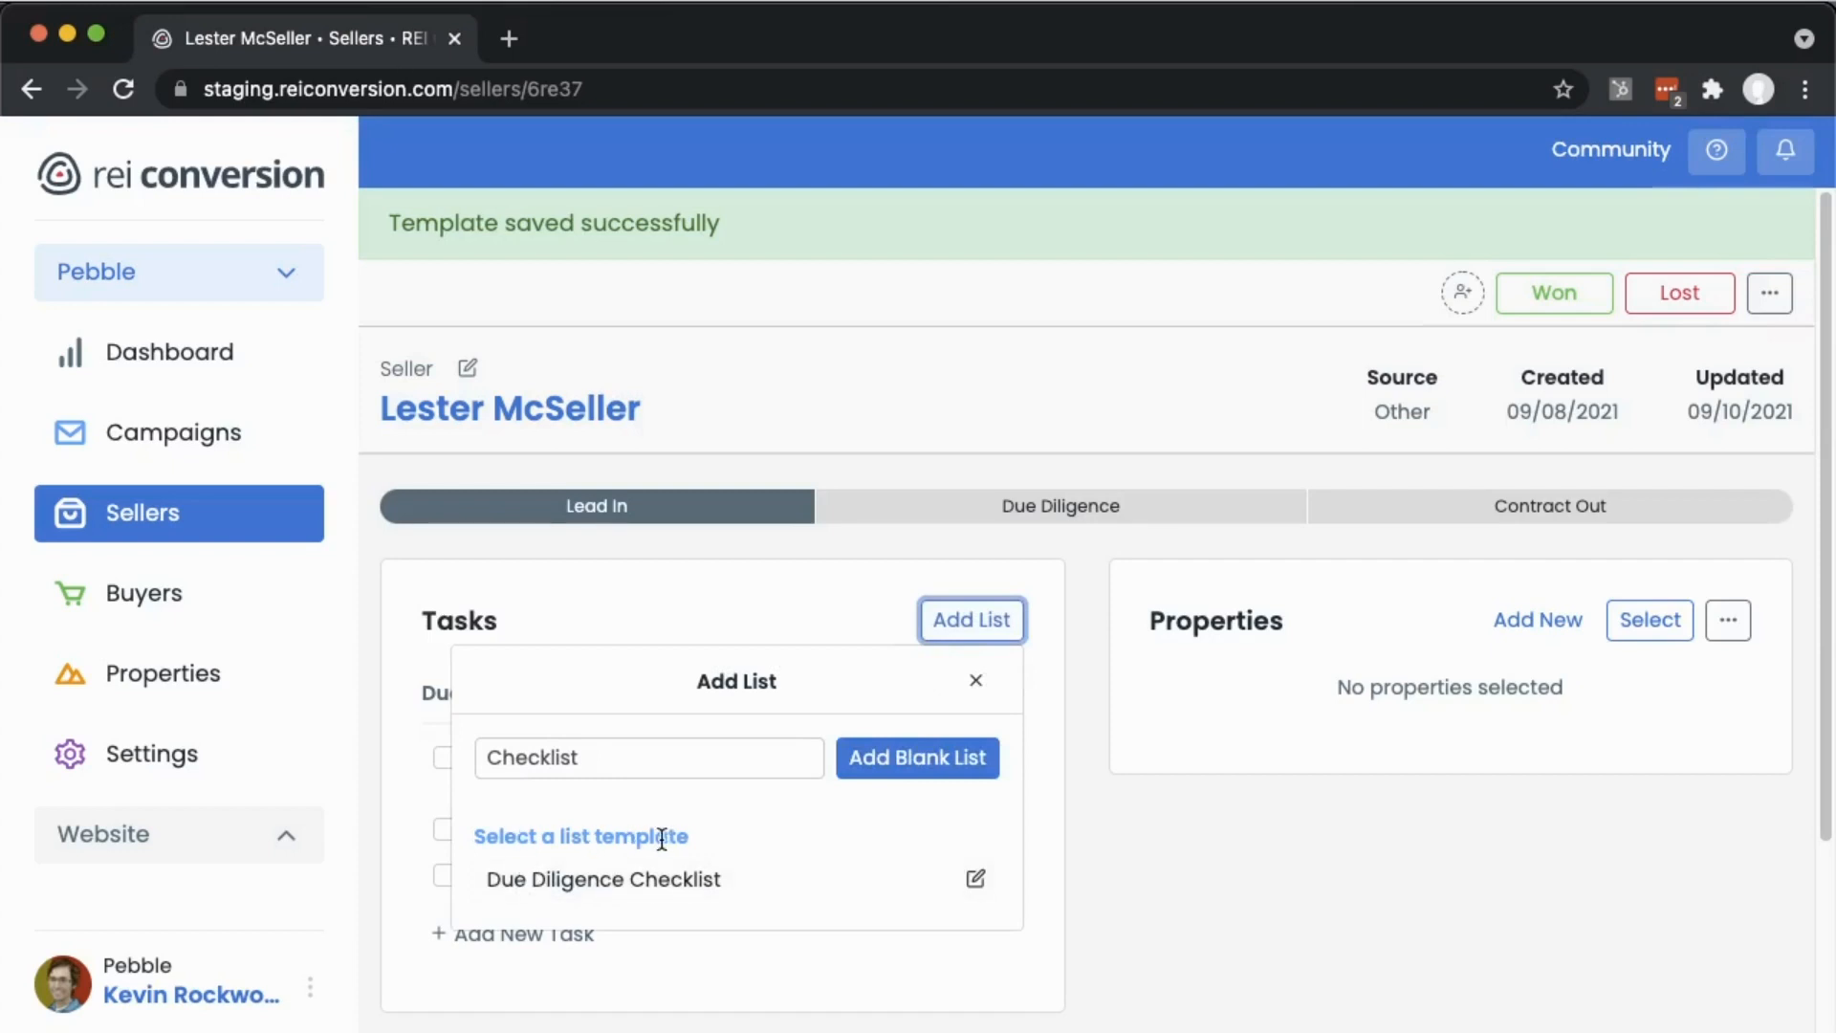
click(532, 880)
scroll(1122, 886, down, 1)
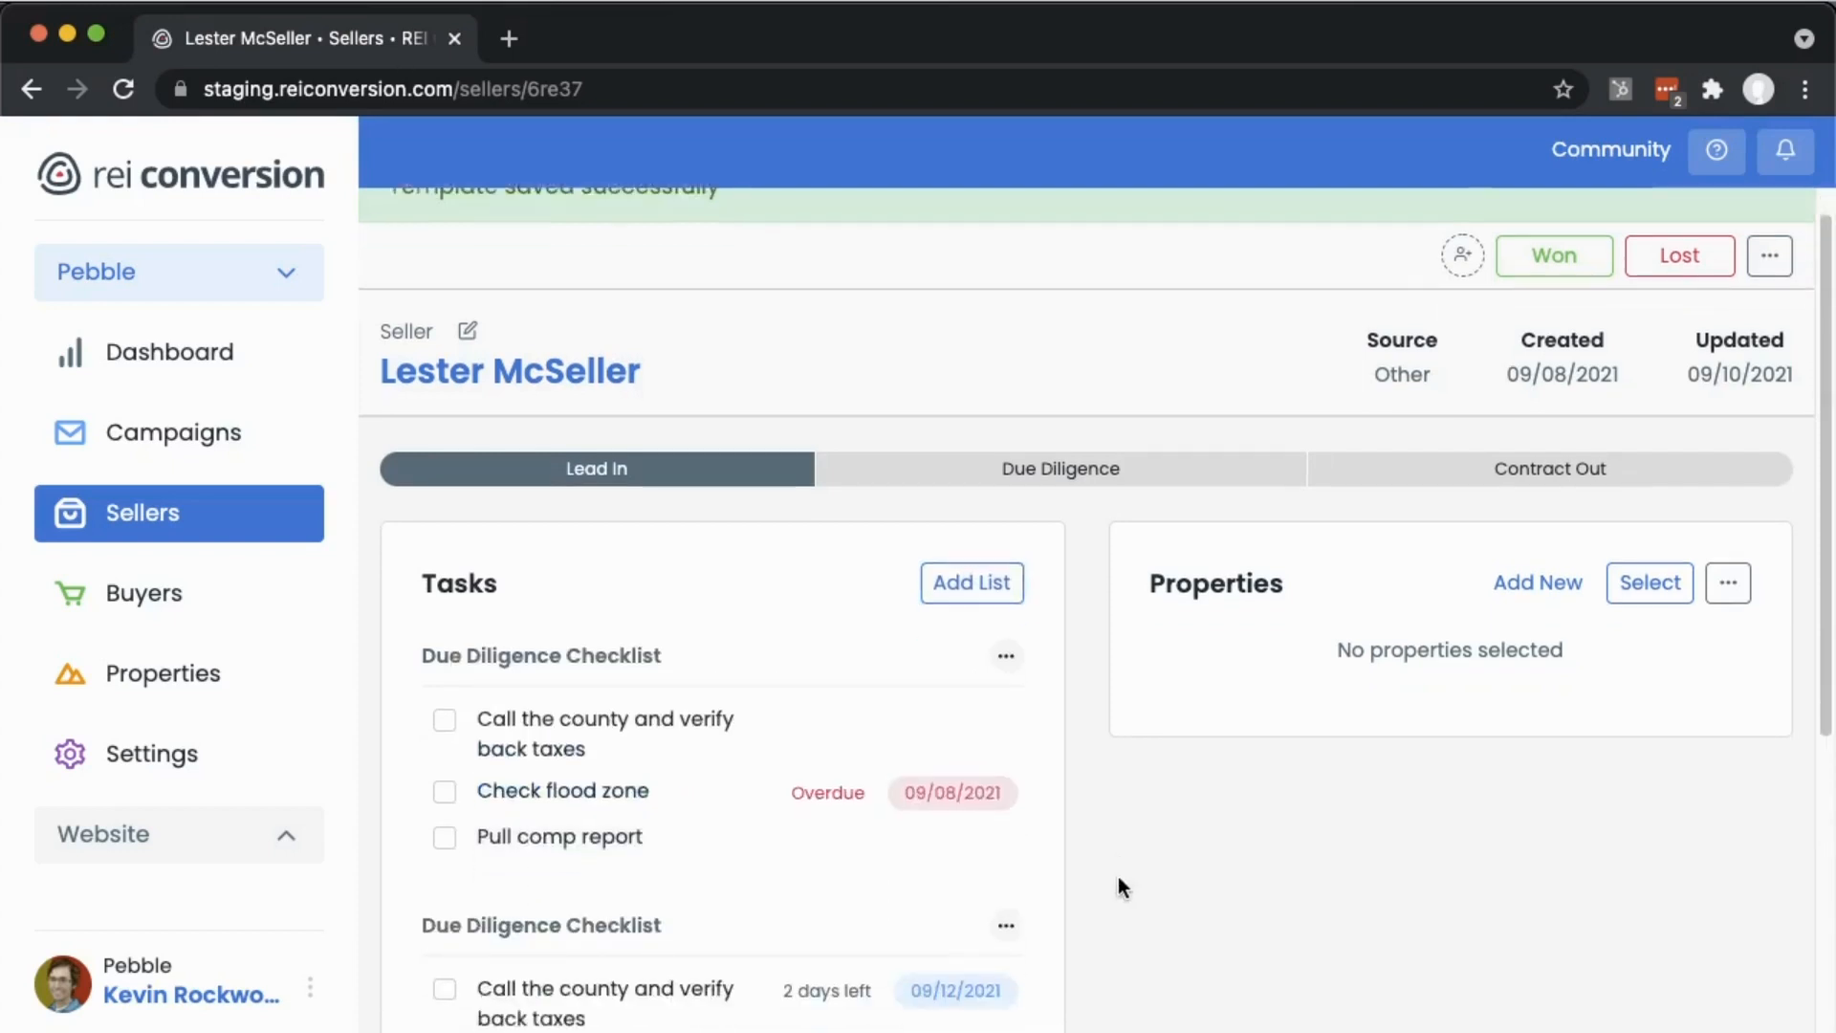
scroll(1117, 876, down, 3)
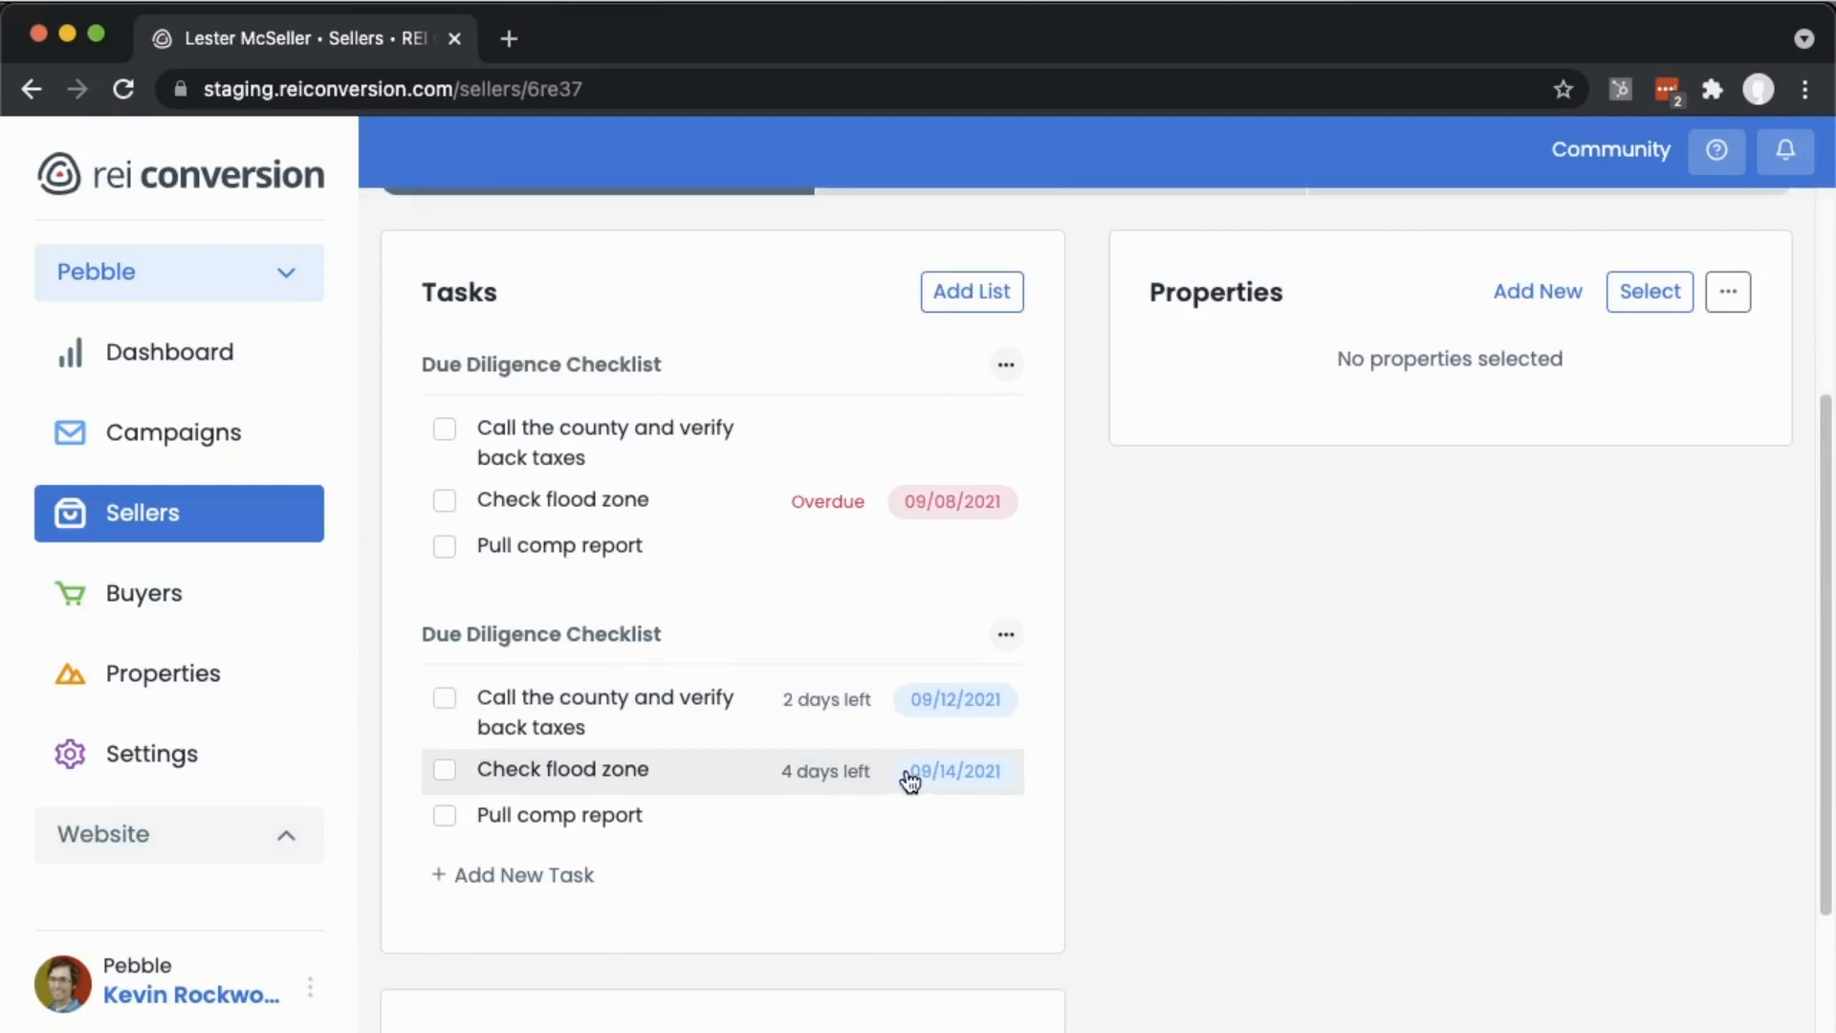
- Add an automation to the Due Diligence stage that adds the Due Diligence Checklist task list, and save it
click(156, 521)
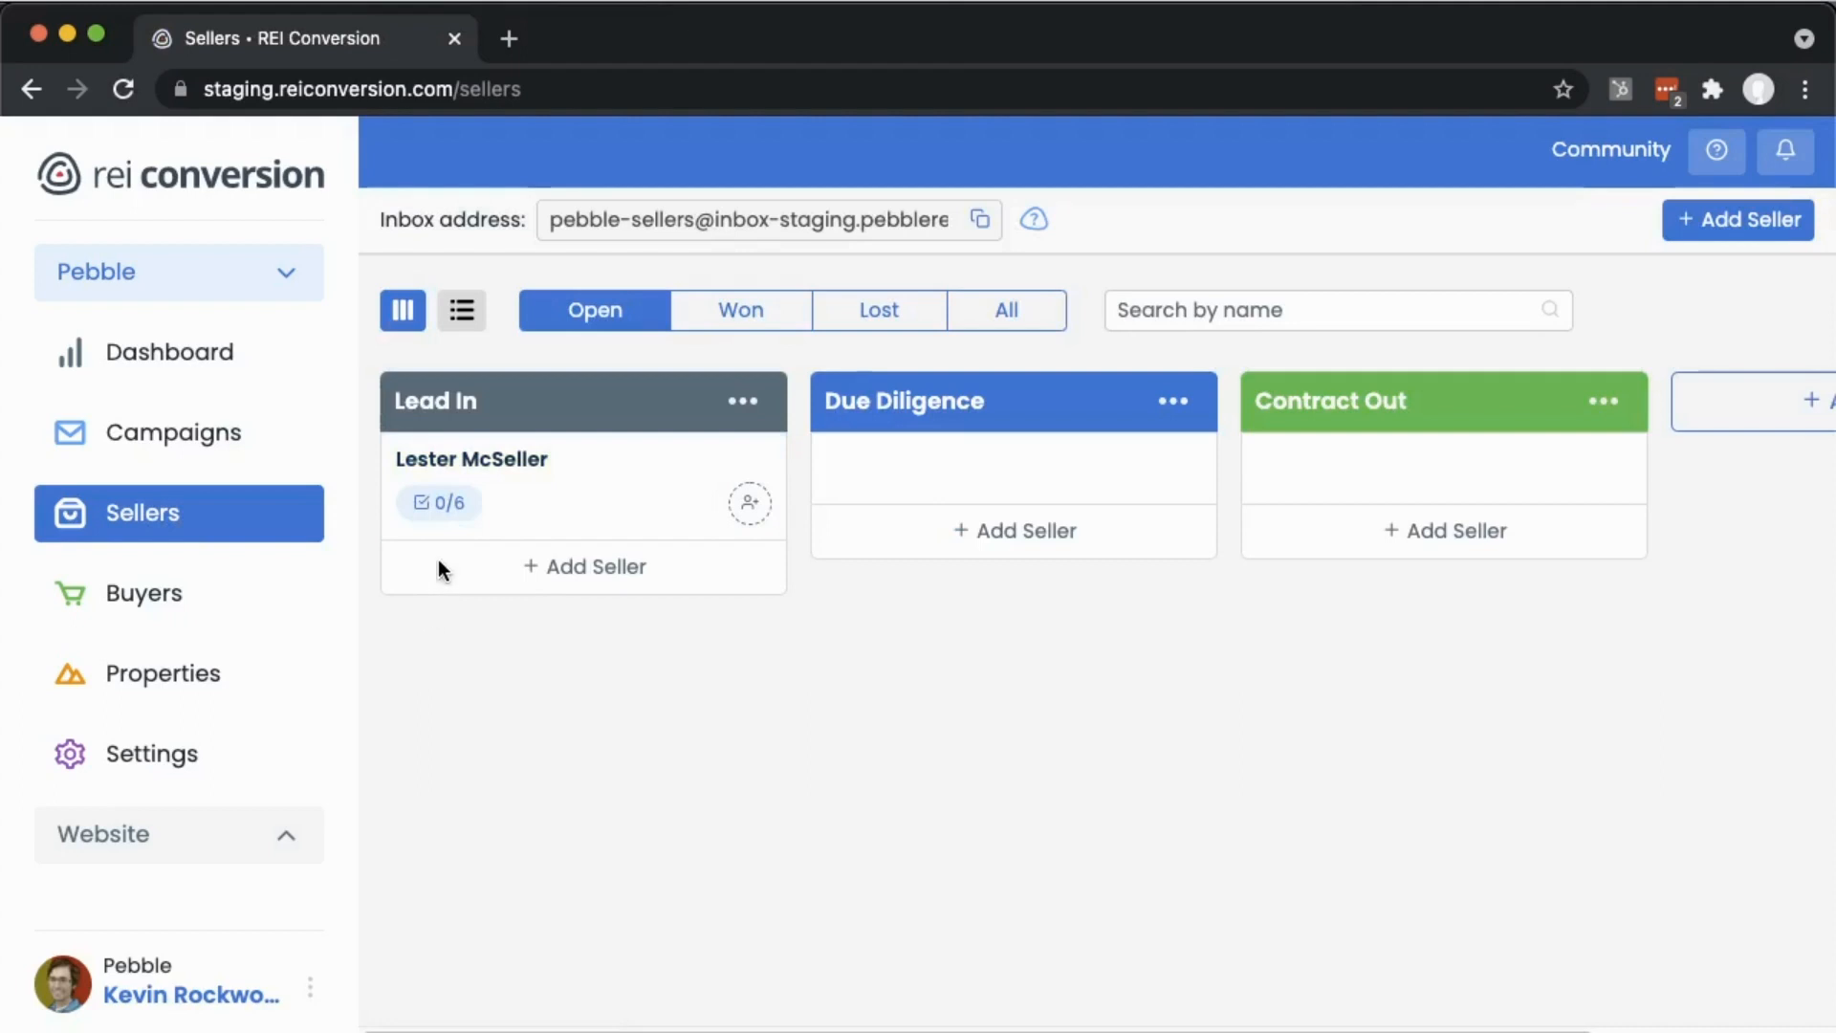
click(447, 511)
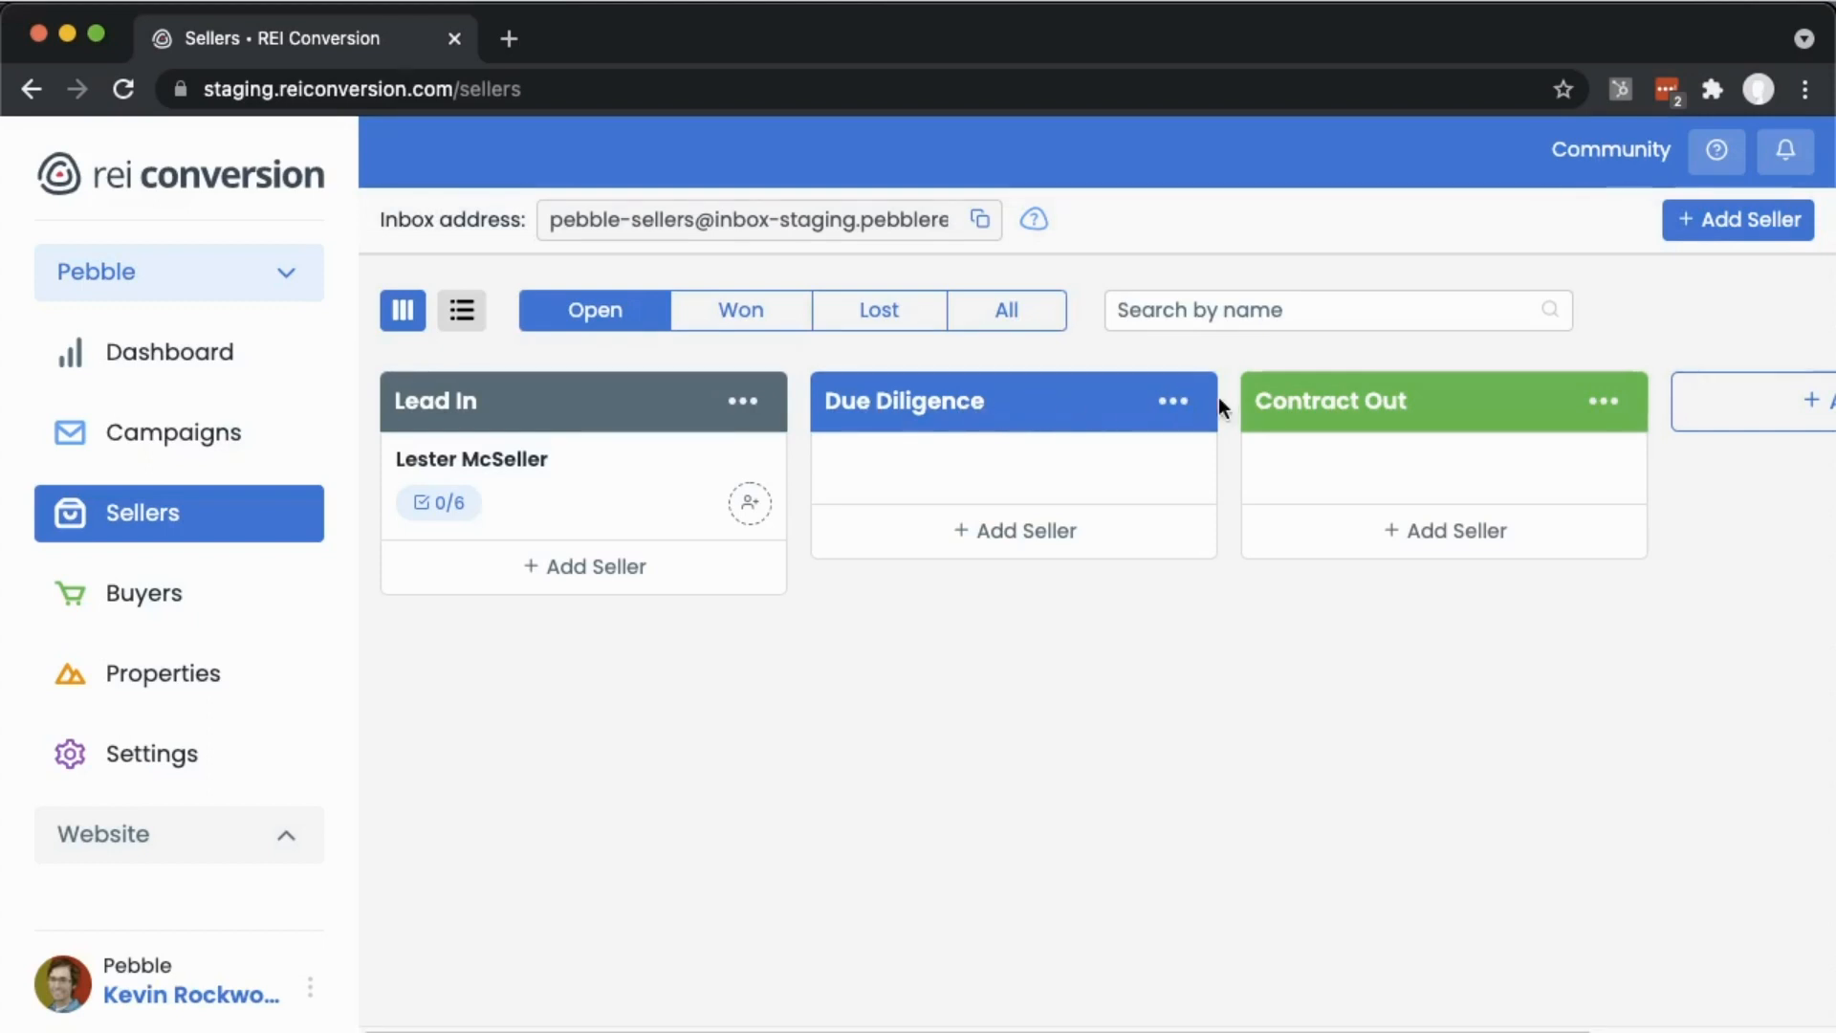
click(1170, 405)
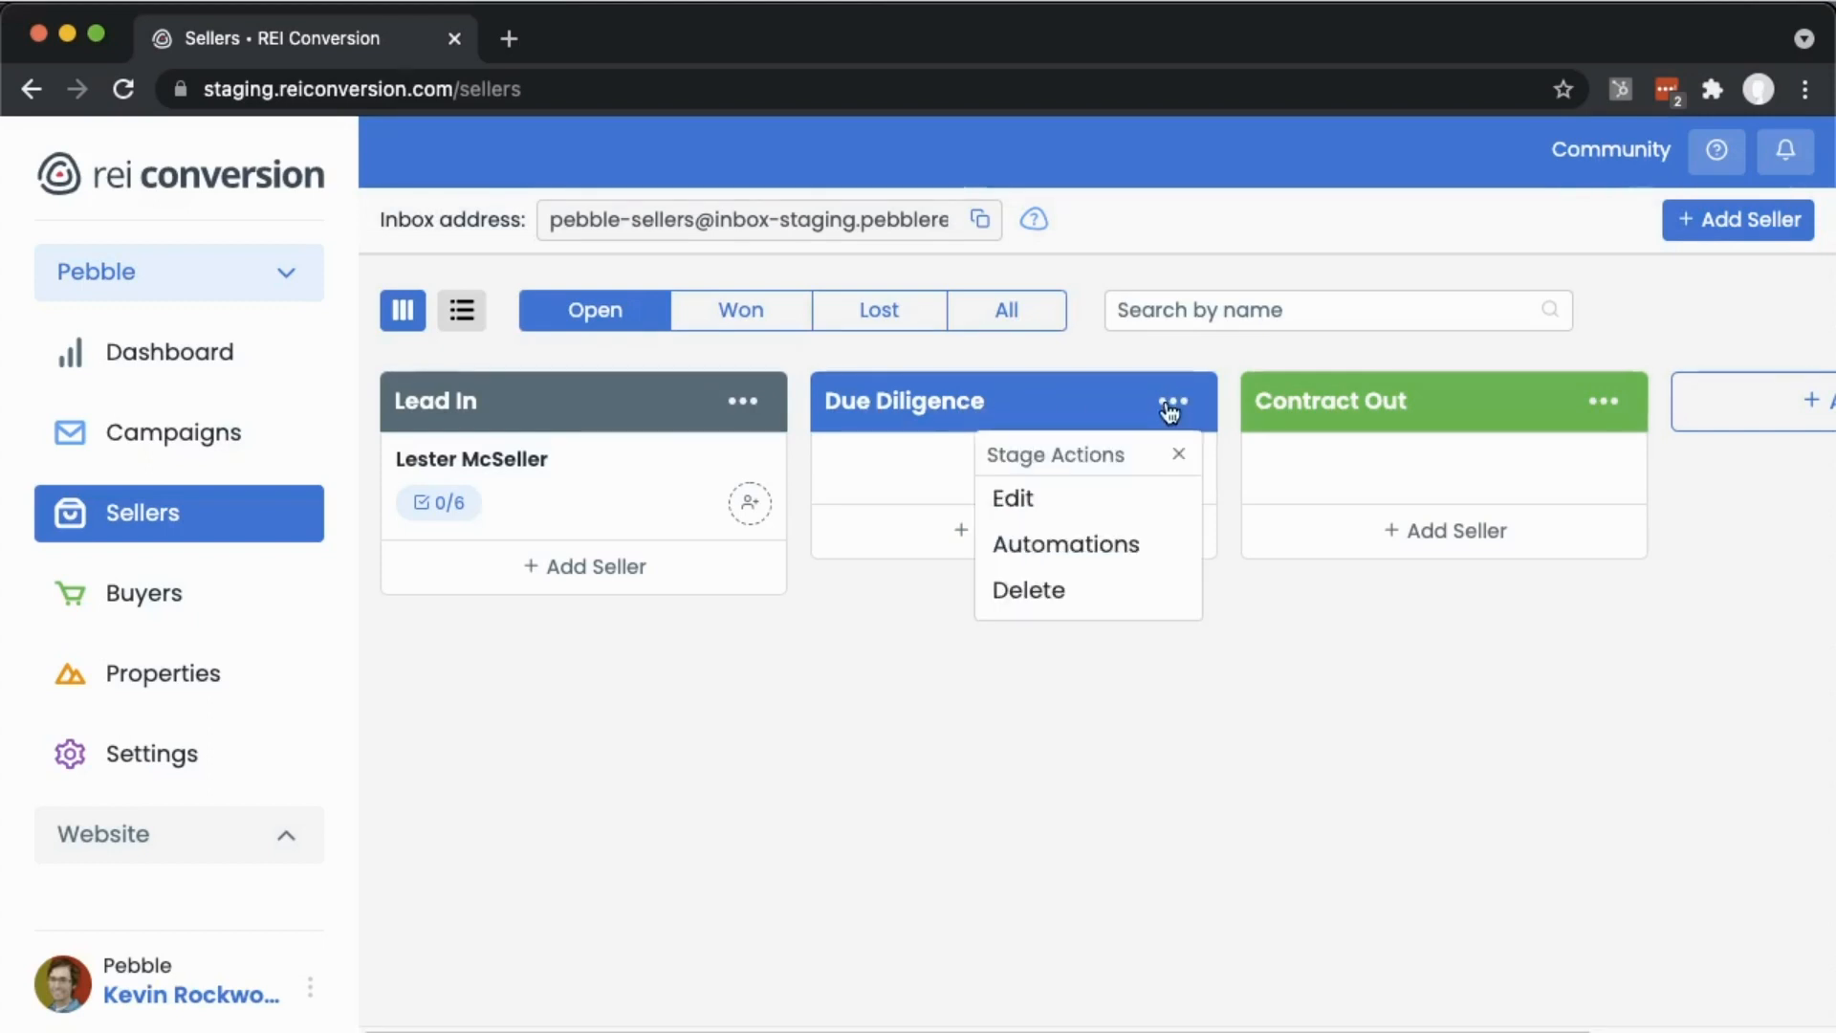
click(1100, 545)
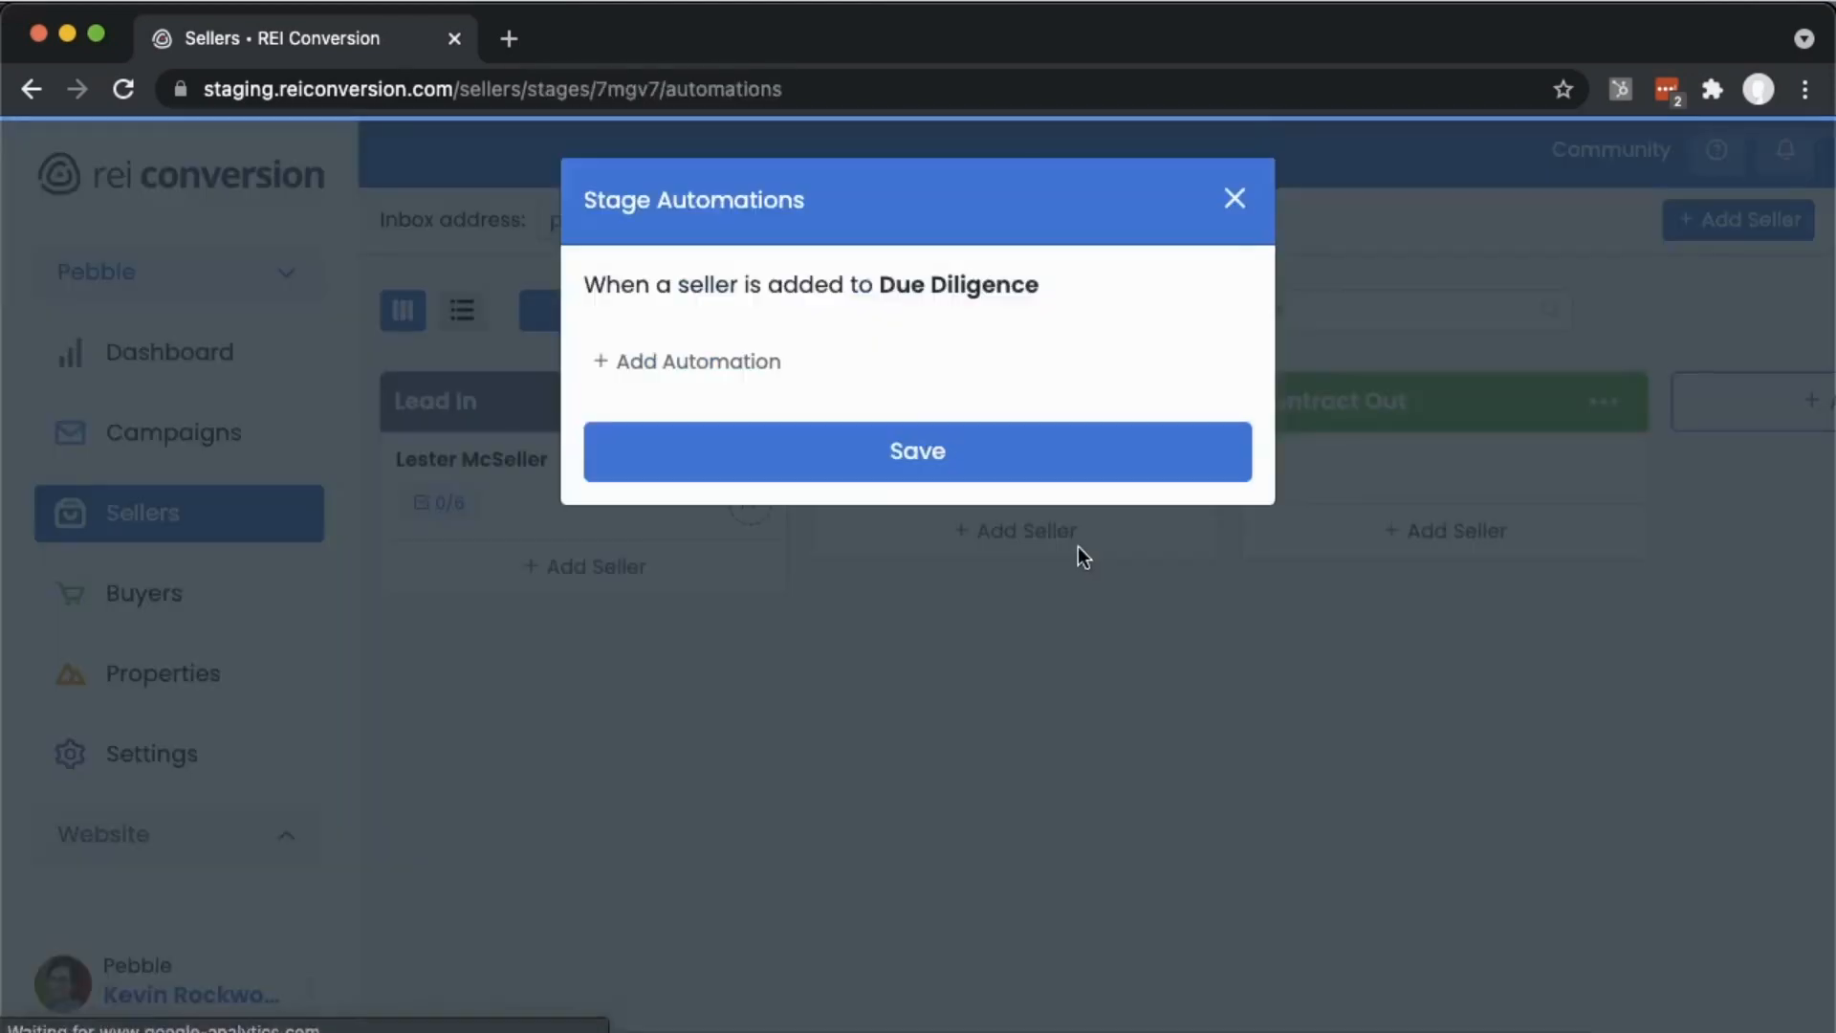
click(705, 361)
click(705, 354)
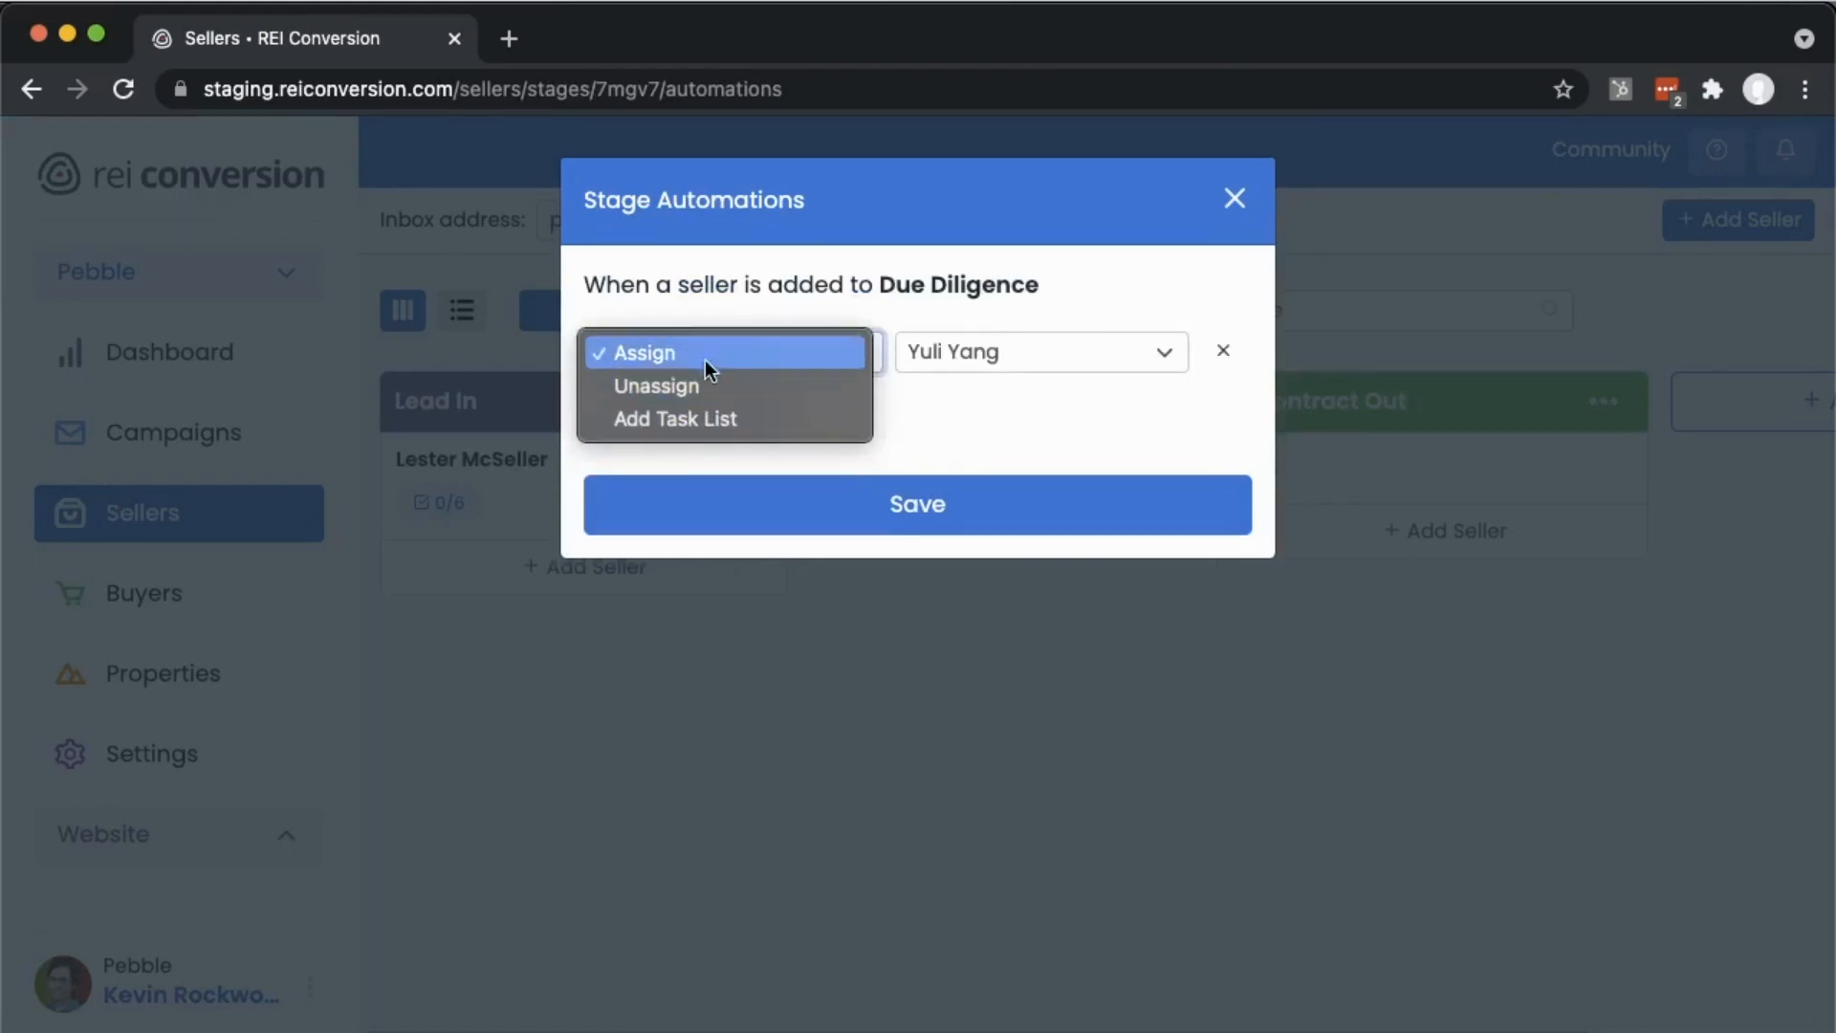
click(685, 418)
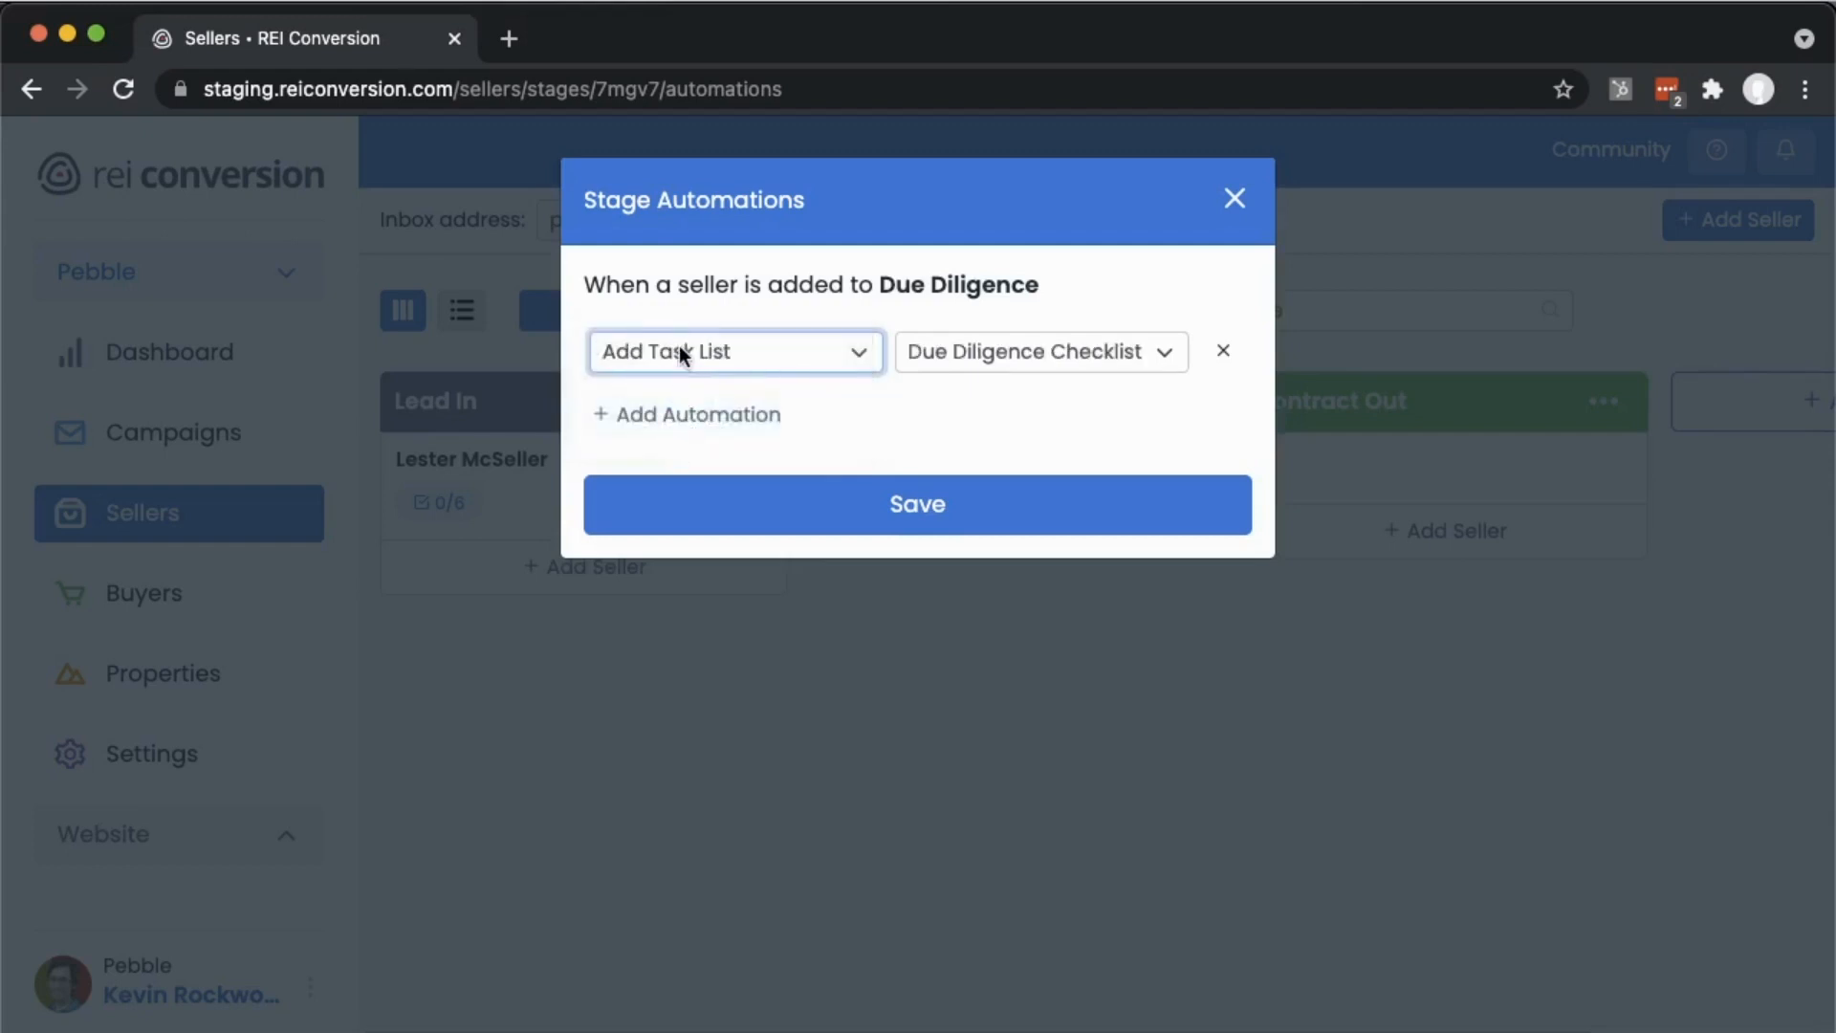
click(973, 360)
click(973, 354)
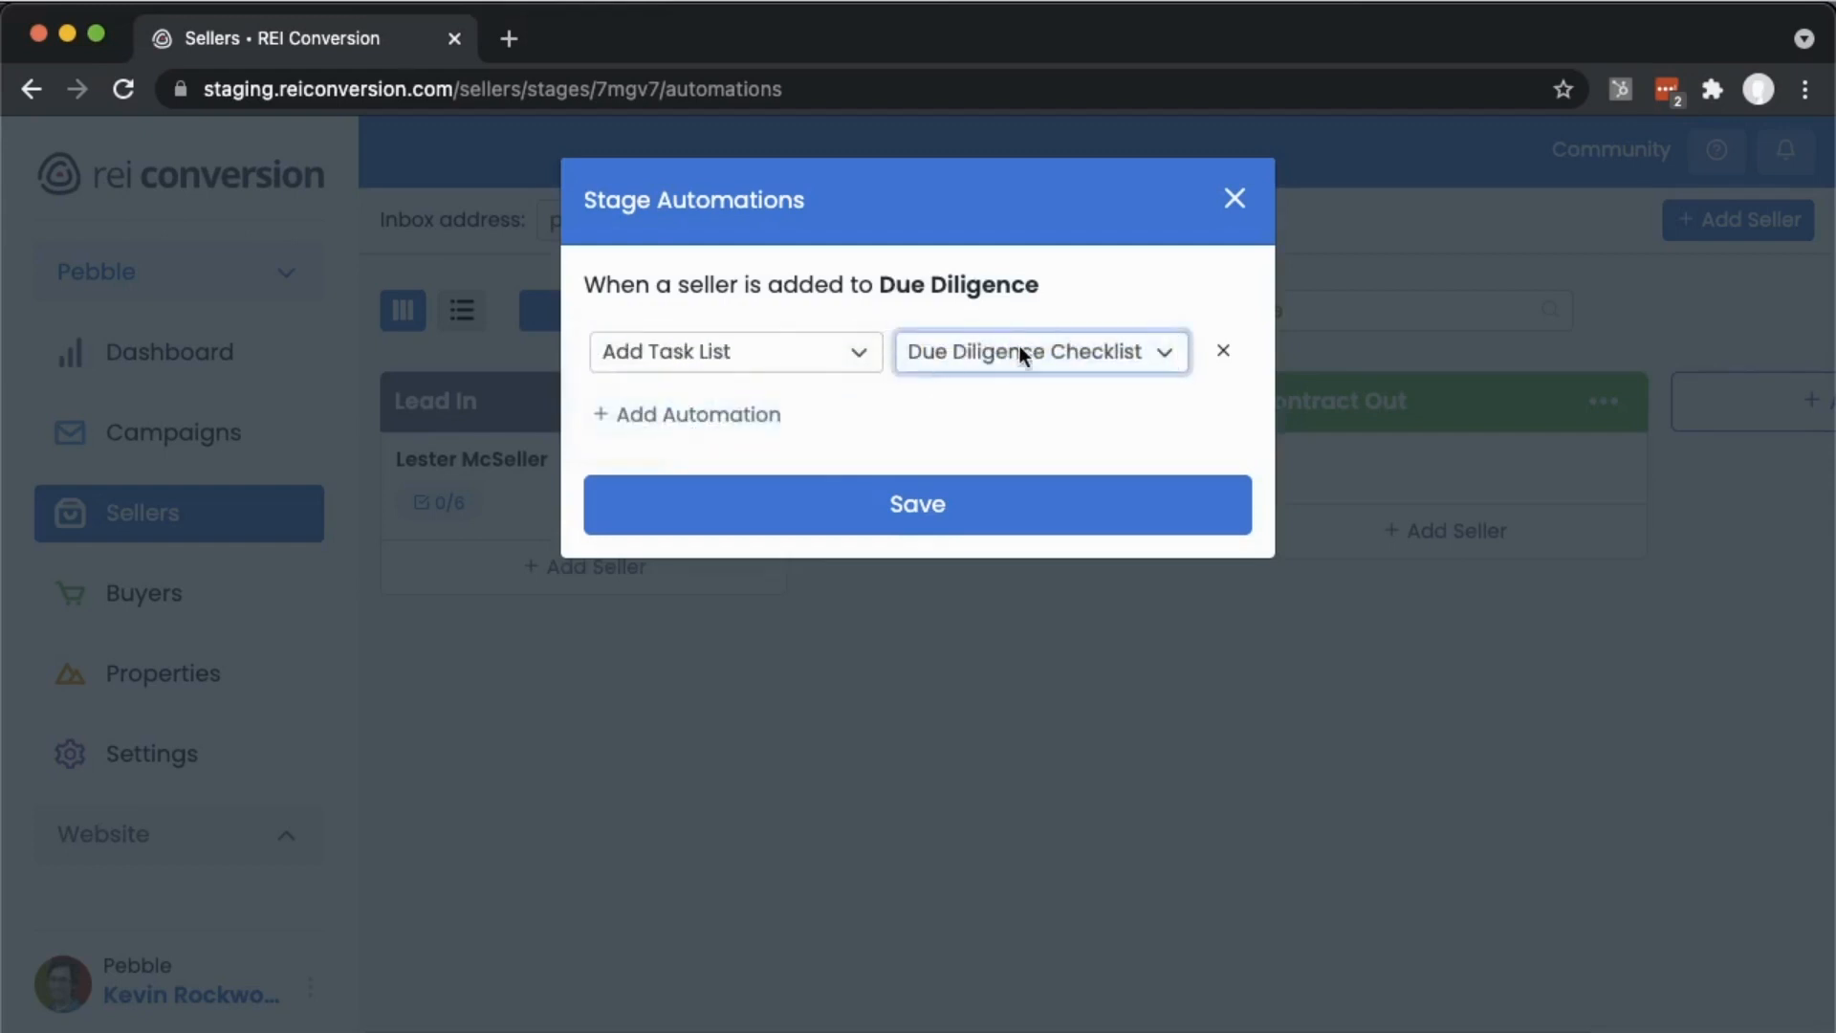
click(915, 513)
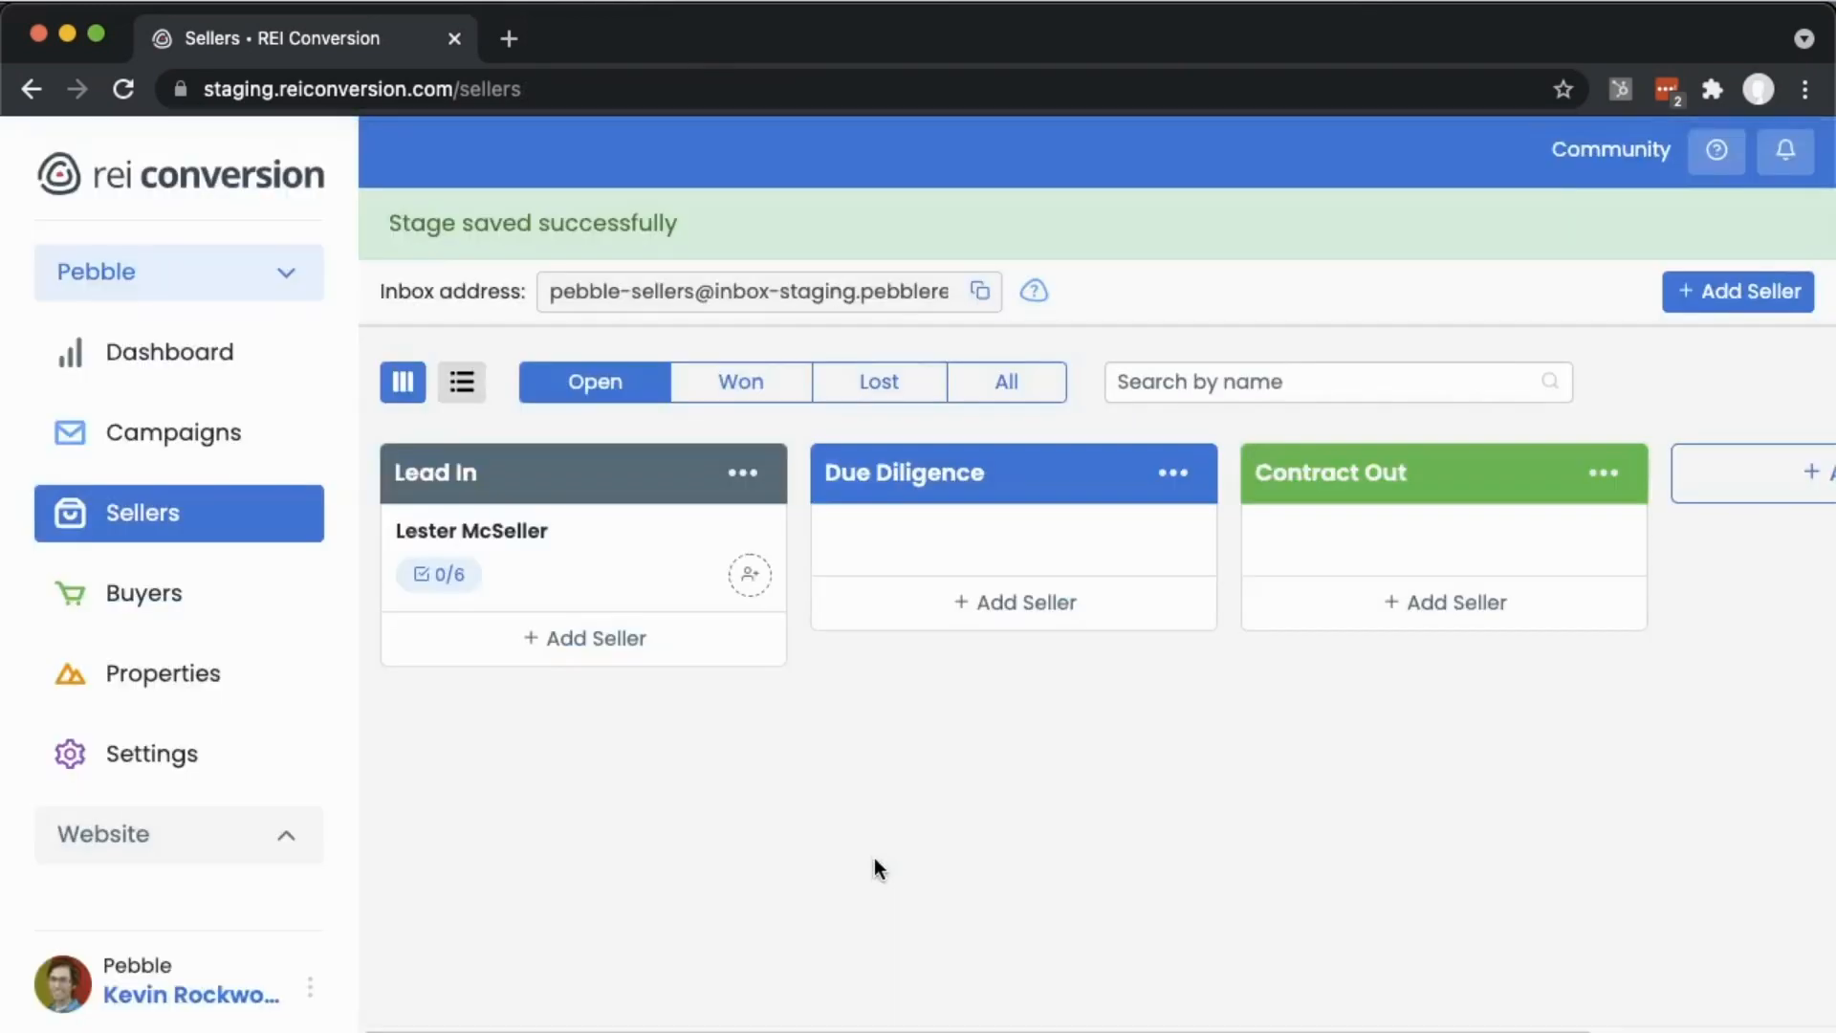
- Create a new seller named Test Seller in the Lead In stage and save it
click(594, 638)
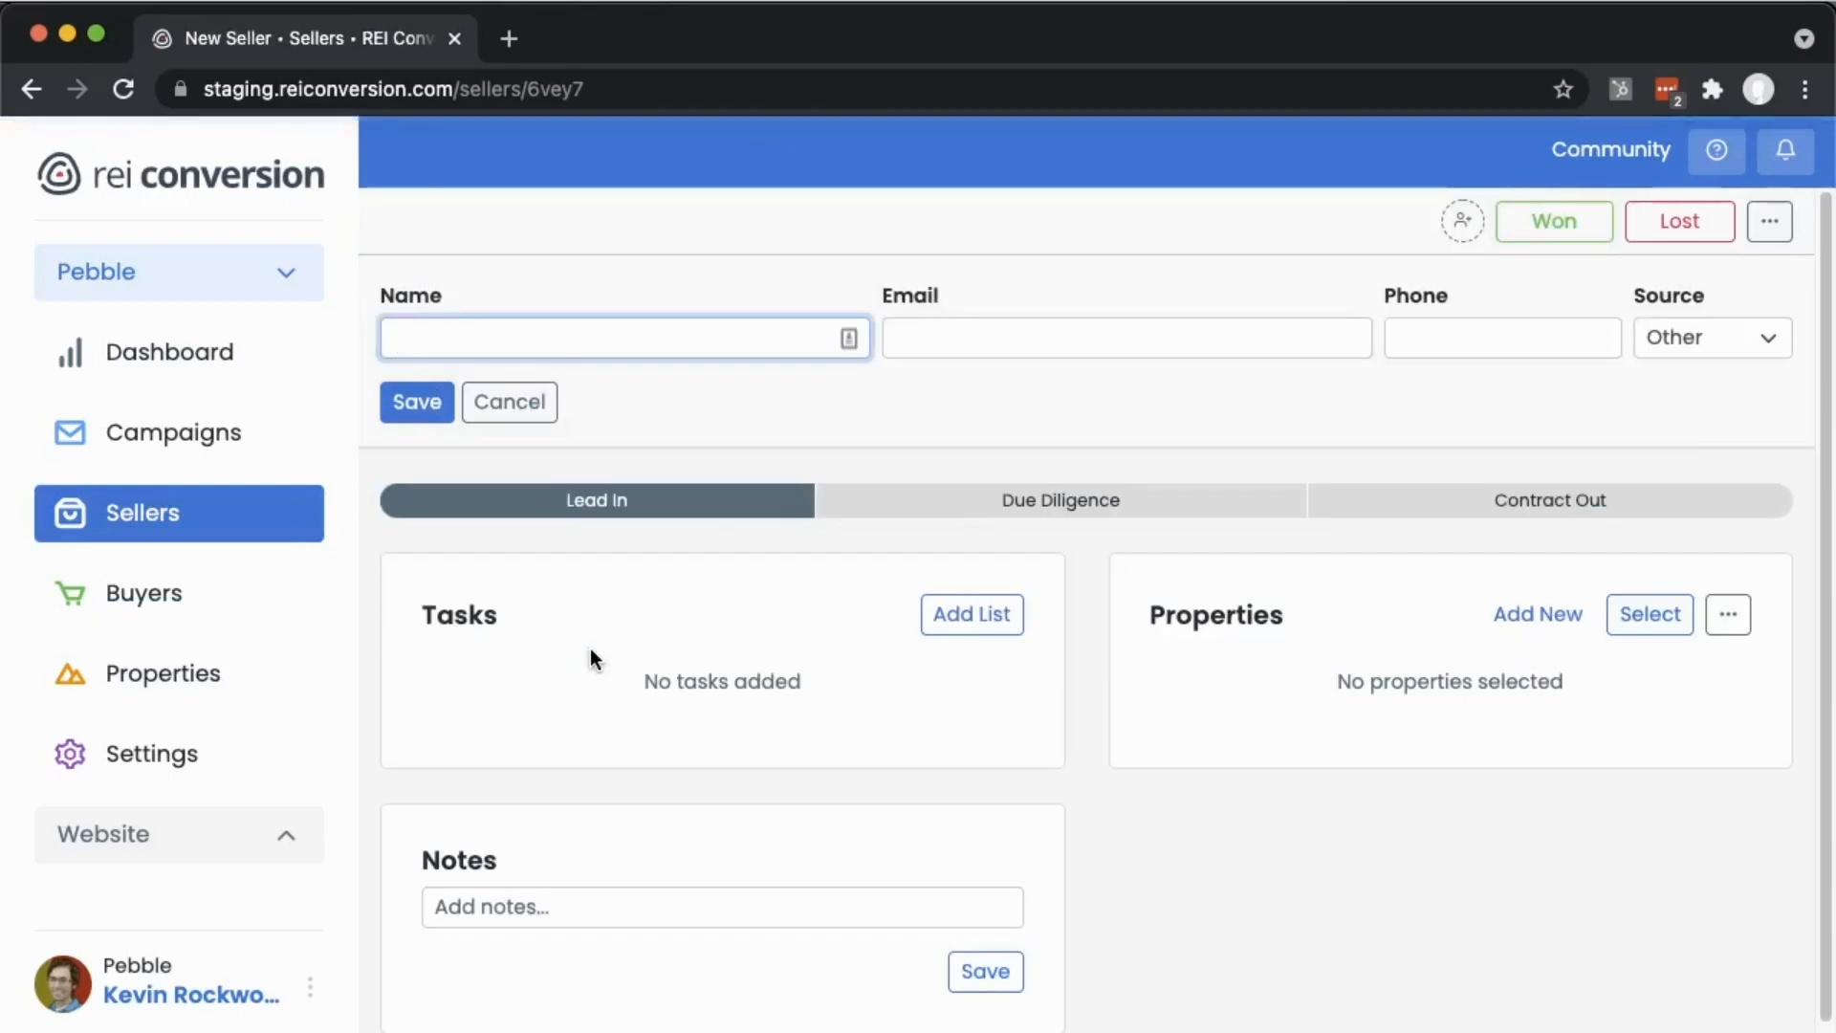
text(Test Seller)
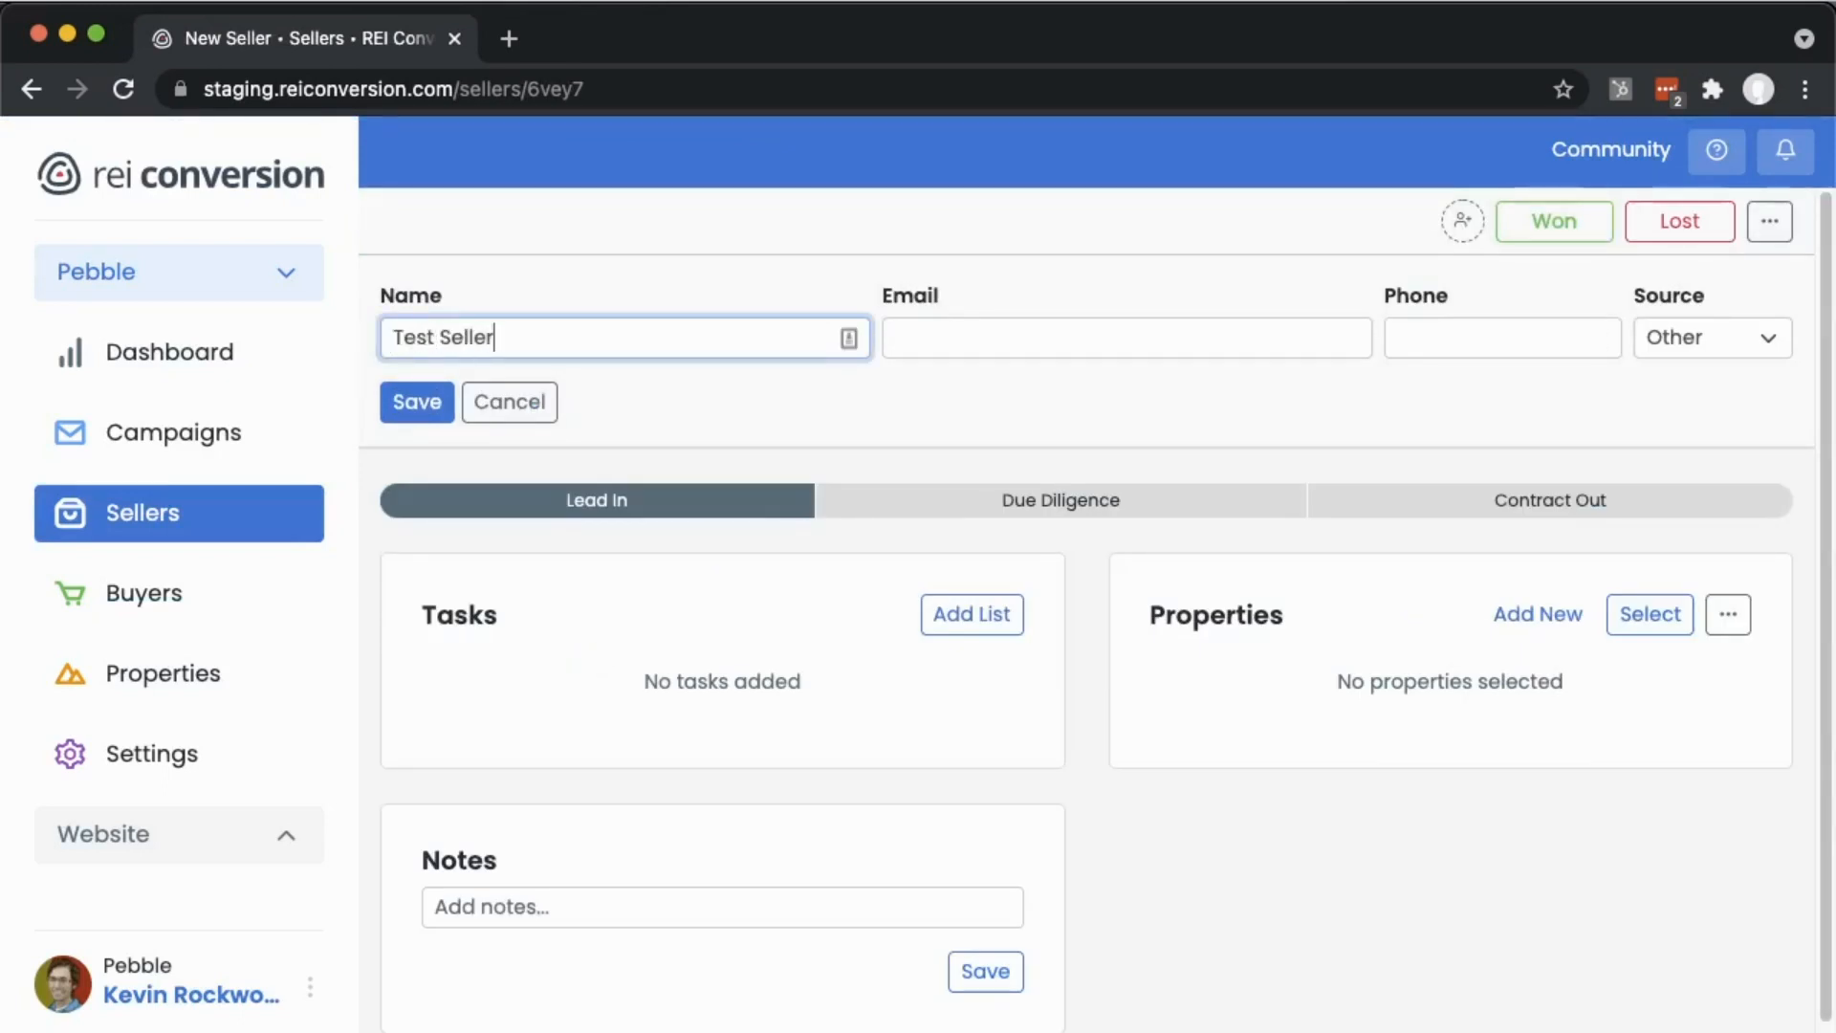
click(400, 402)
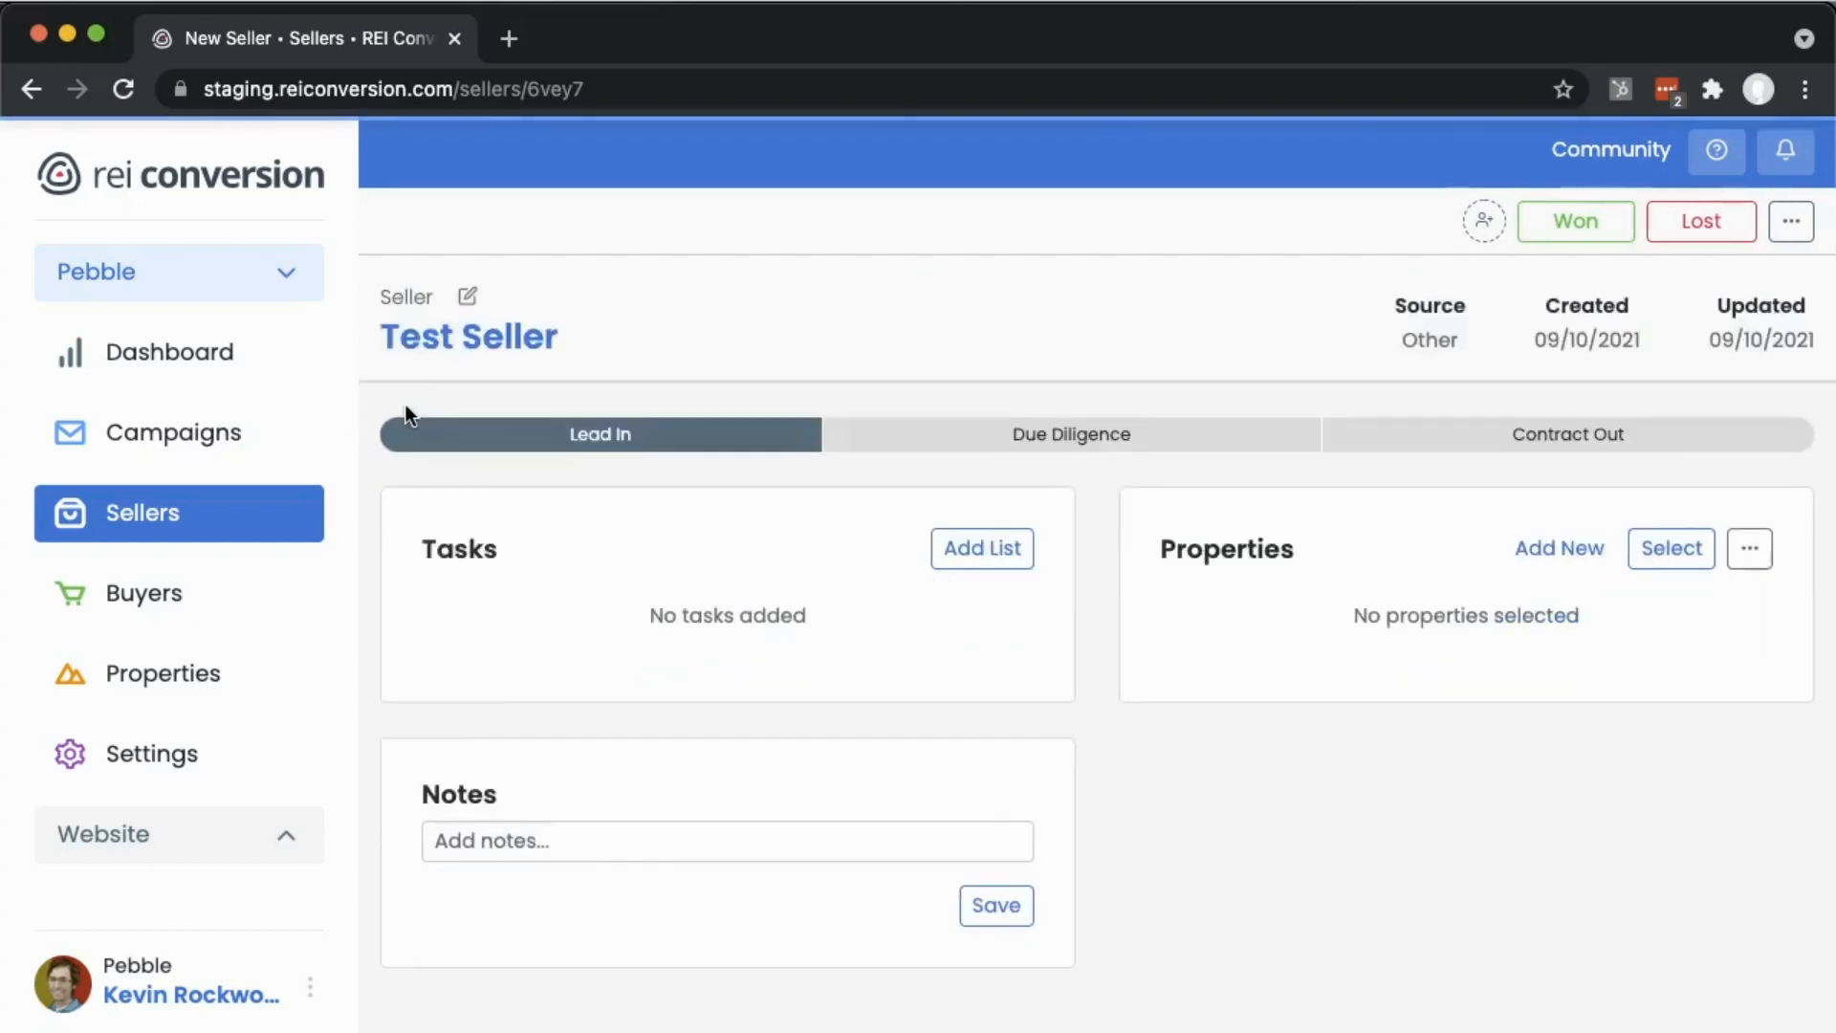
- Move the Test Seller record into the Due Diligence stage
click(1010, 435)
click(615, 440)
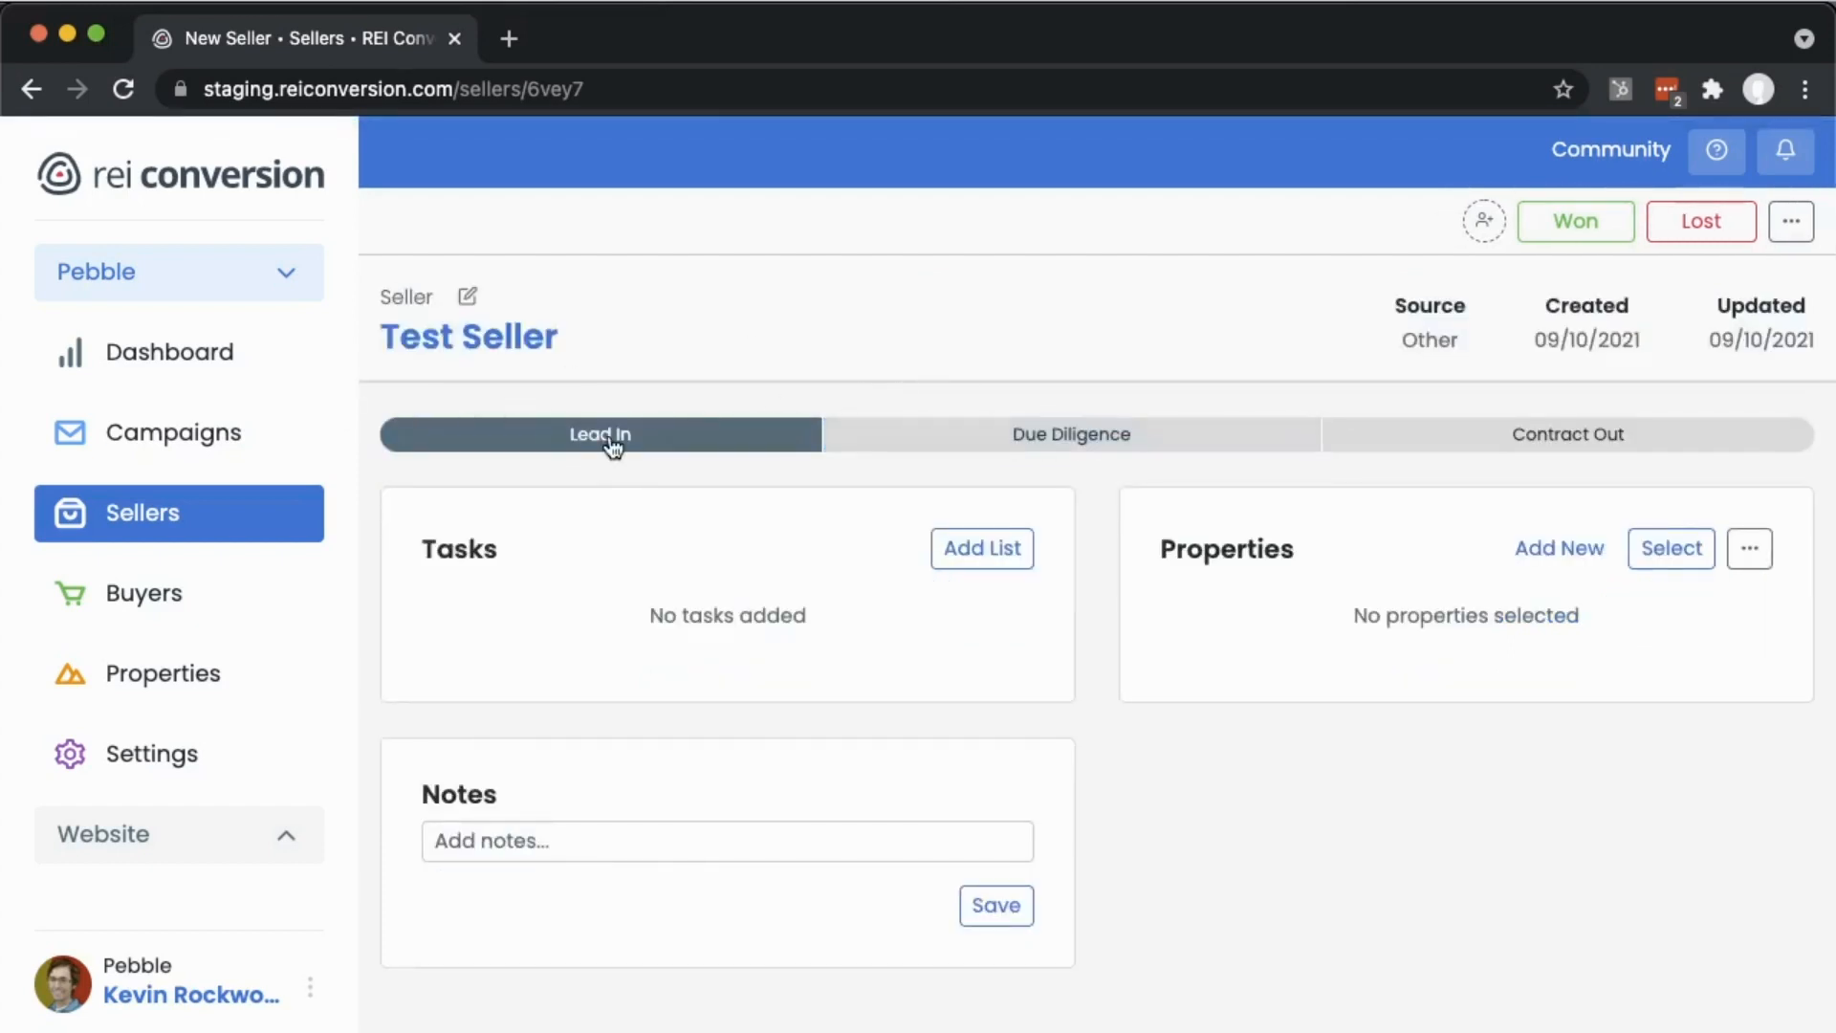
click(1018, 438)
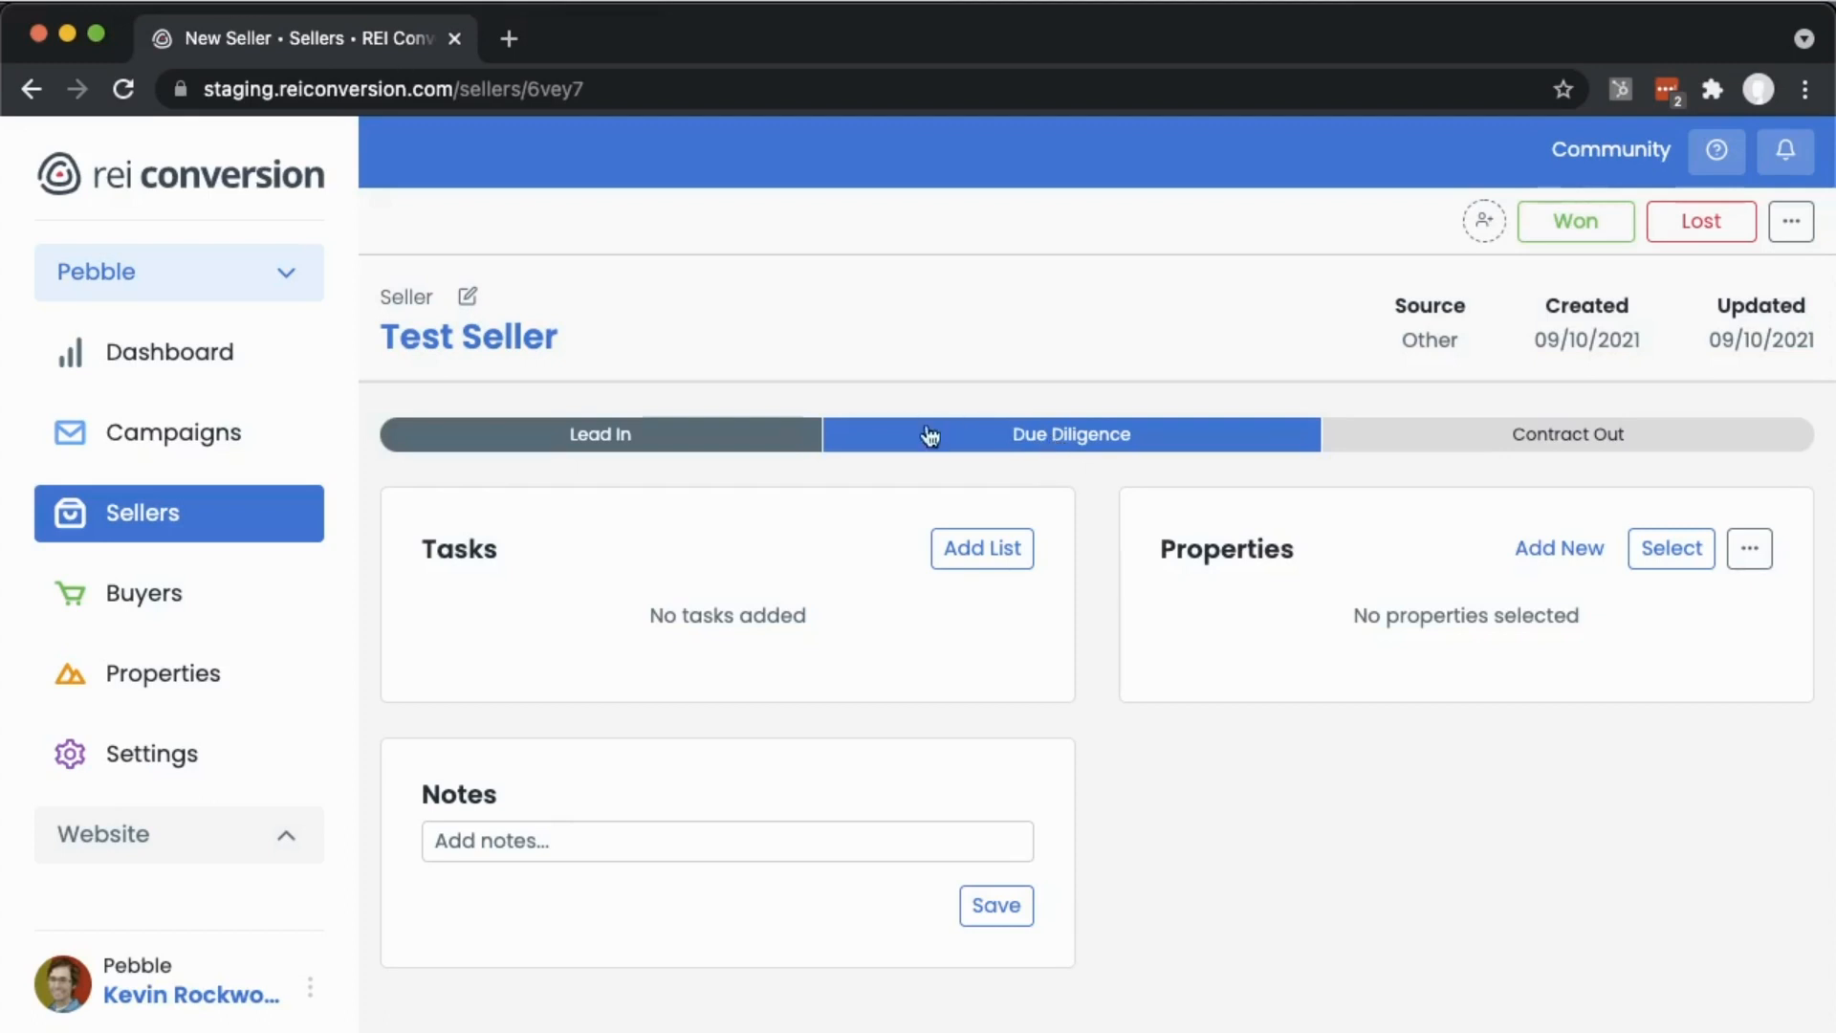
click(1041, 450)
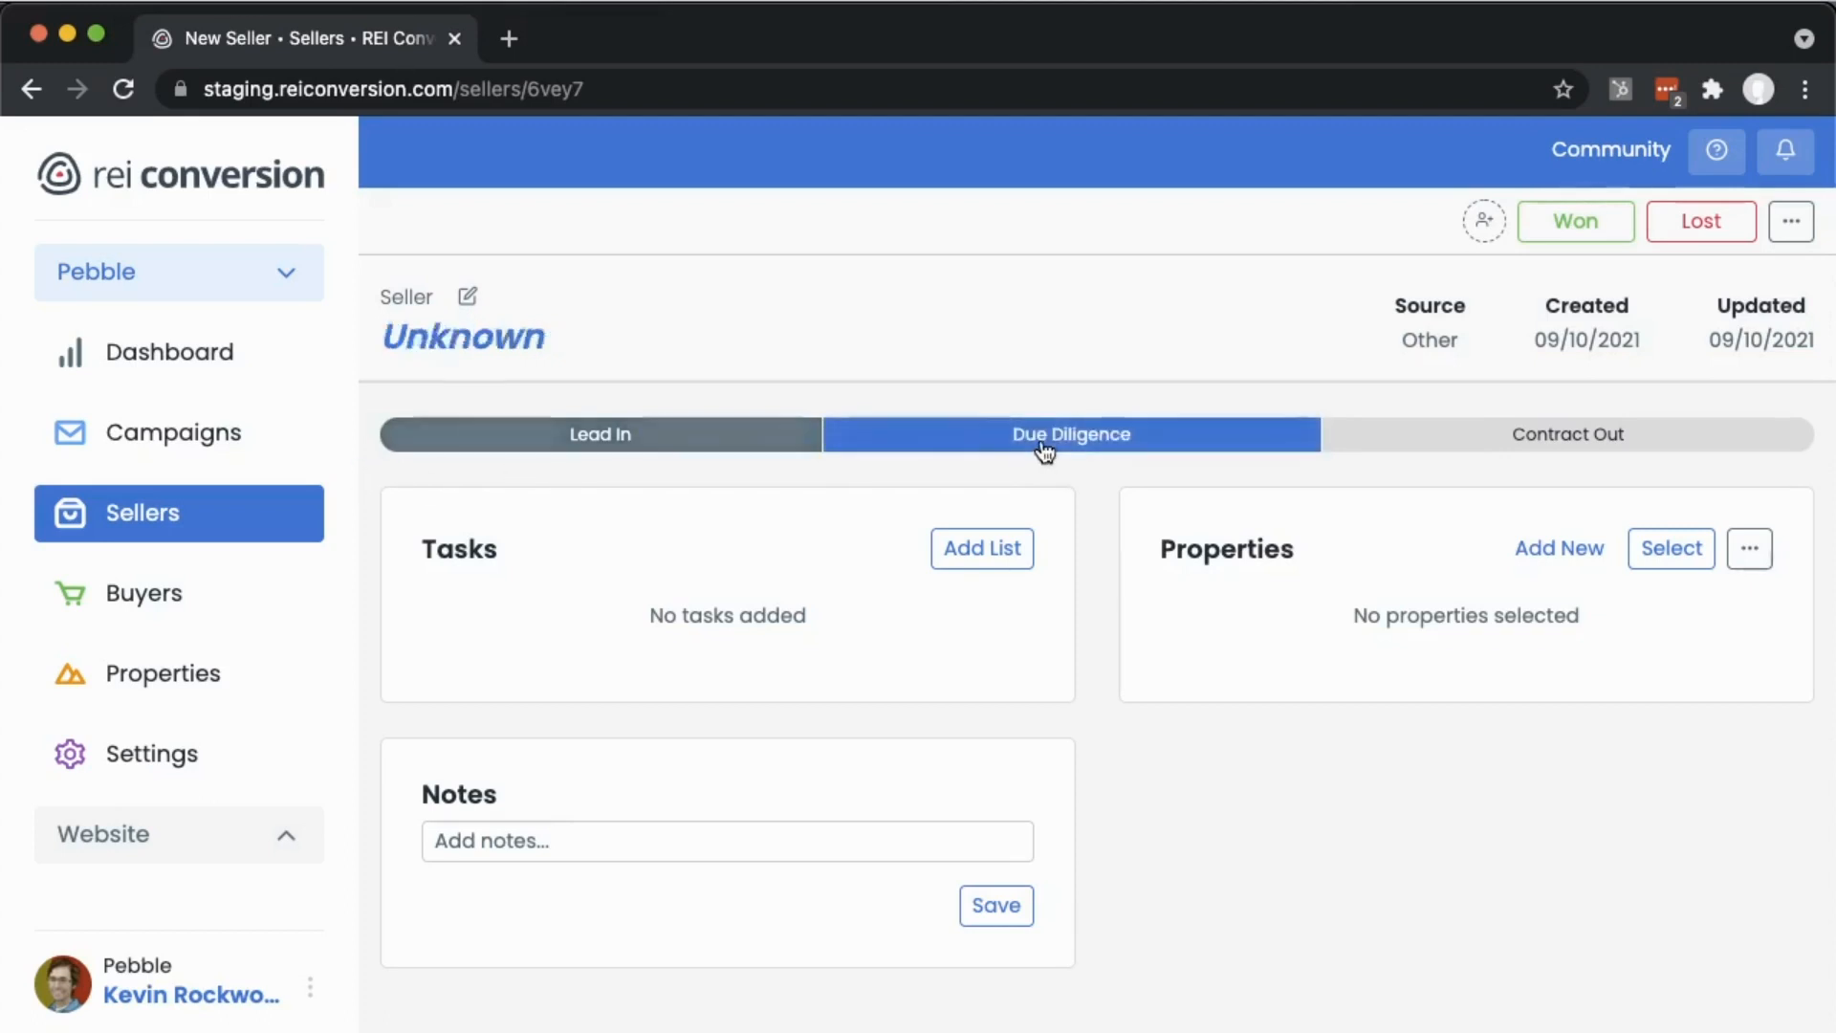